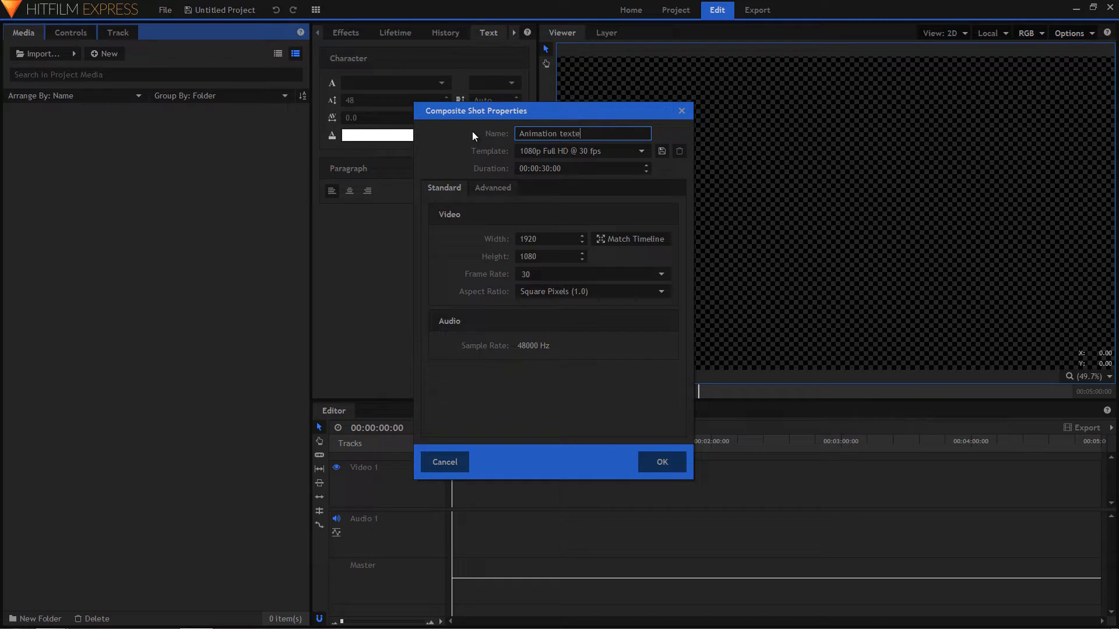
# Create the composite shot Animation texte and add a black 1920 x 1080 plane layer named Fond
pyautogui.press('Return')
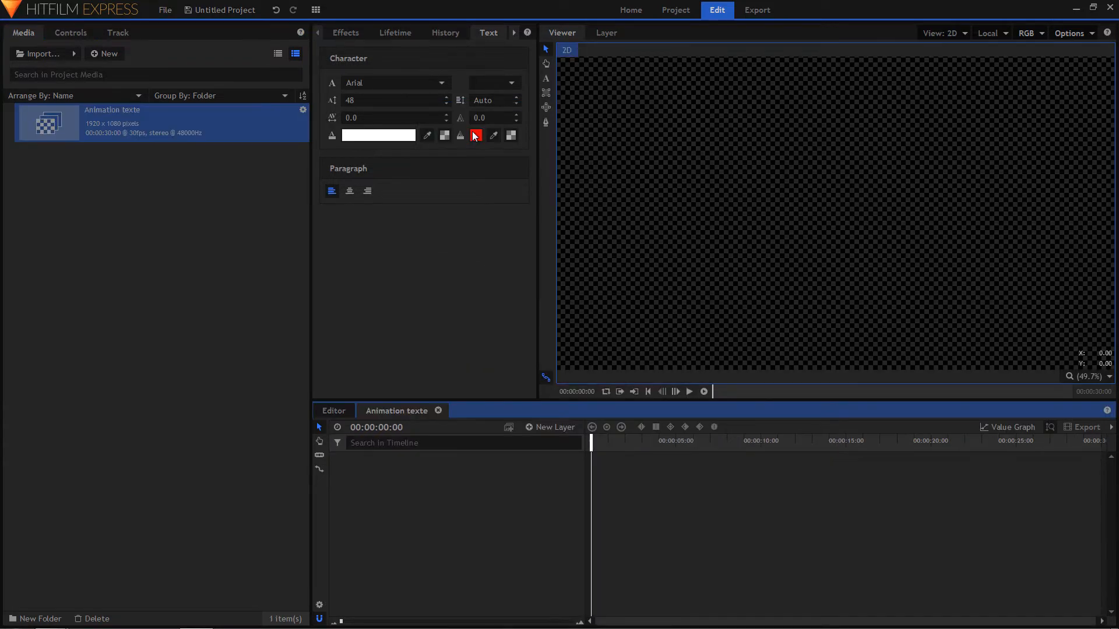
pyautogui.click(550, 427)
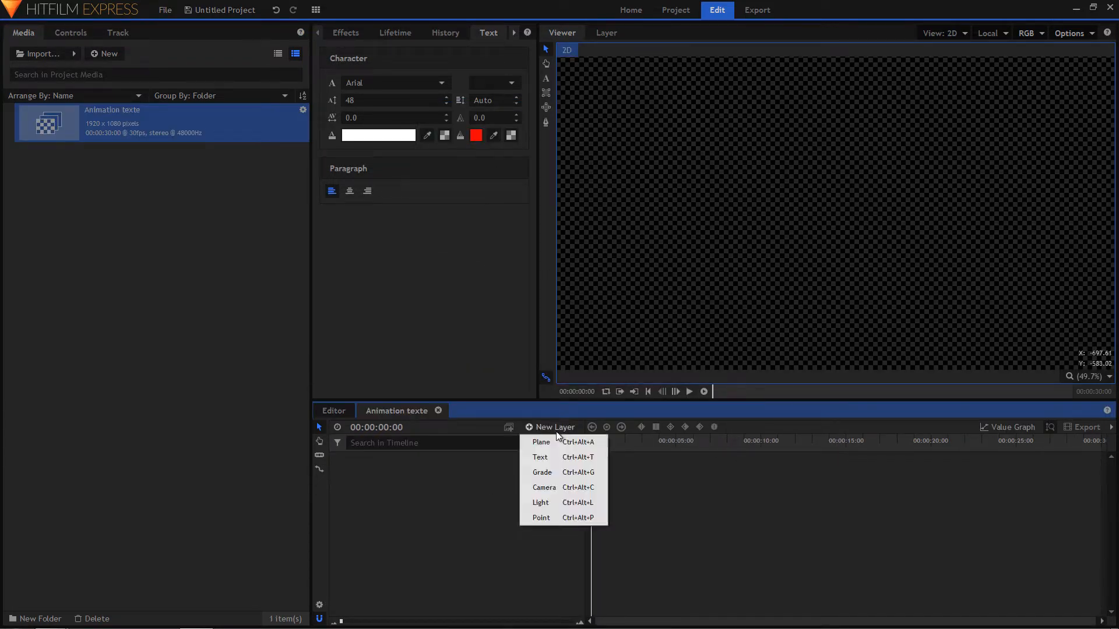
pyautogui.click(551, 442)
pyautogui.moveTo(551, 230); pyautogui.dragTo(466, 237)
pyautogui.write('Fond')
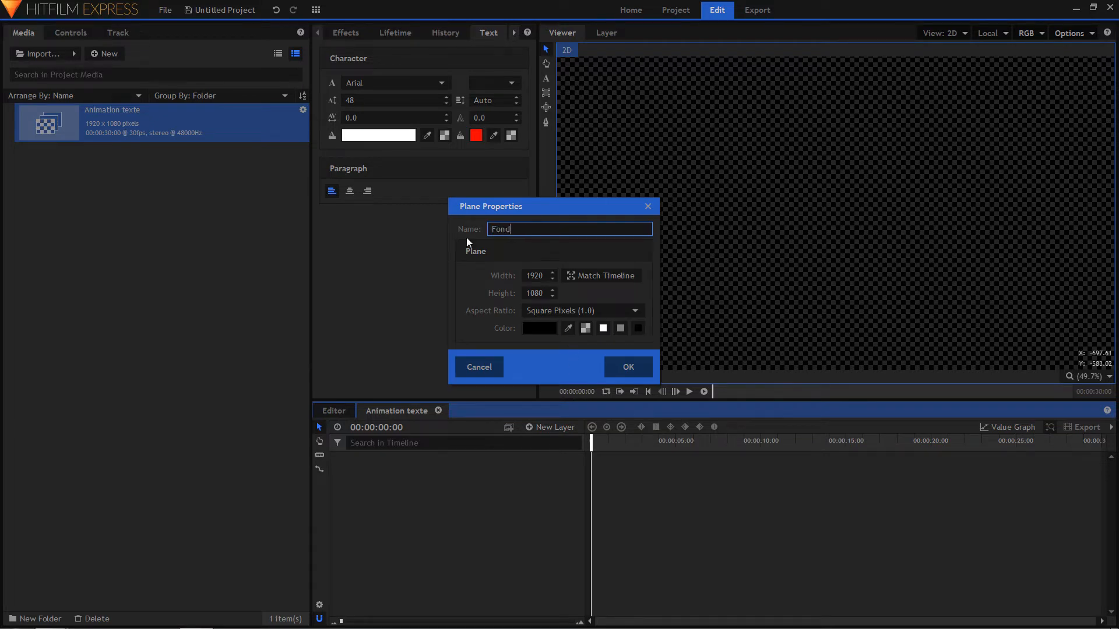
pyautogui.press('Return')
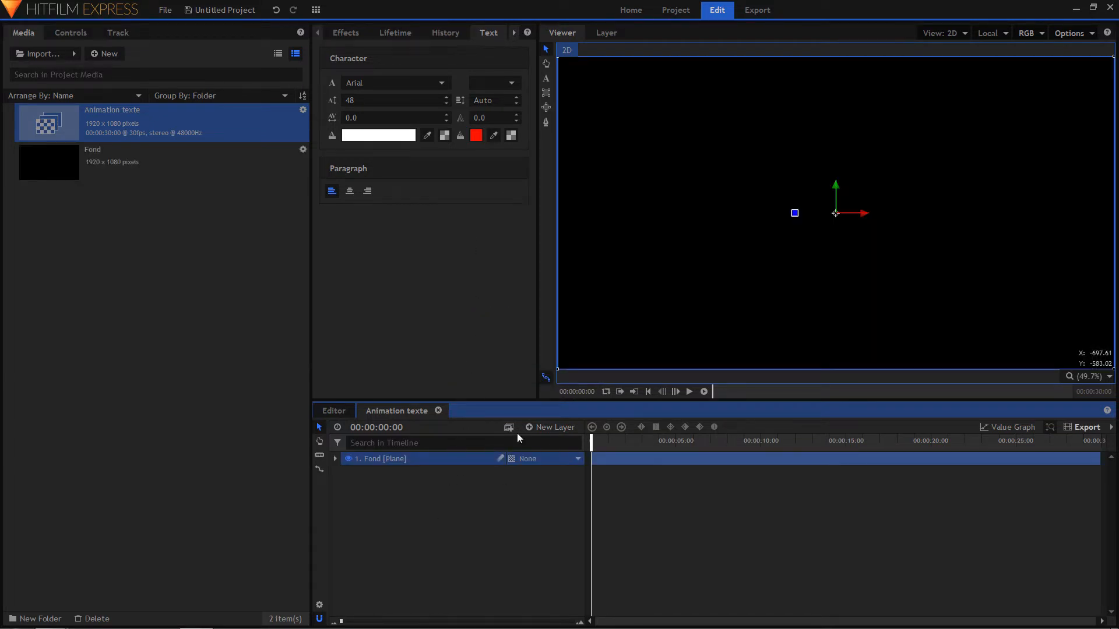
# Add a 400 x 400 text layer reading BE and set its font size to 228
pyautogui.click(555, 427)
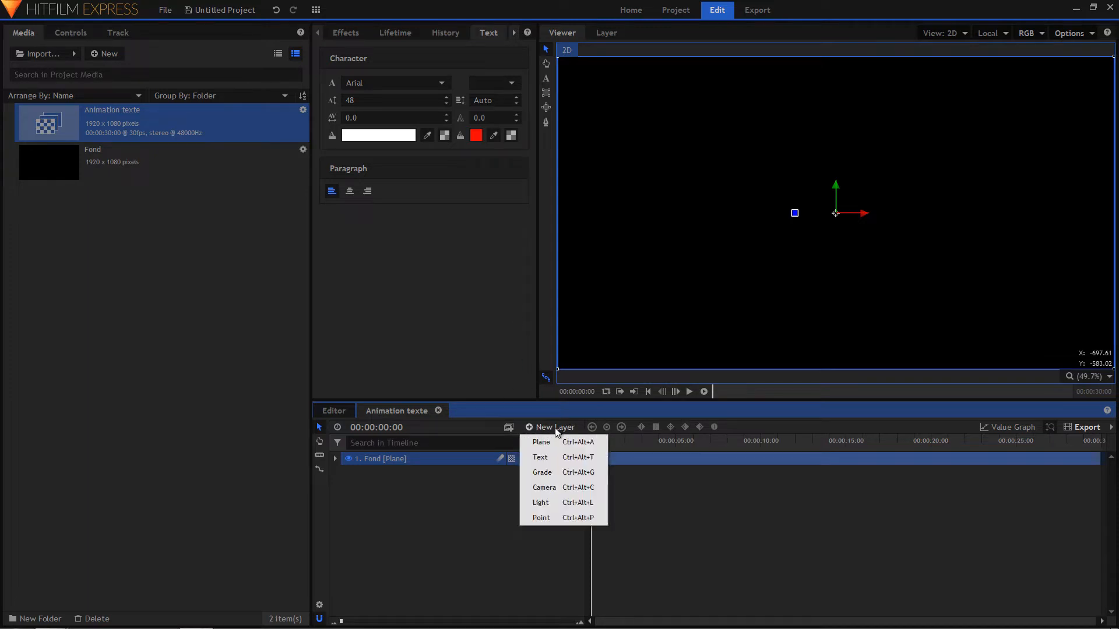
pyautogui.click(548, 458)
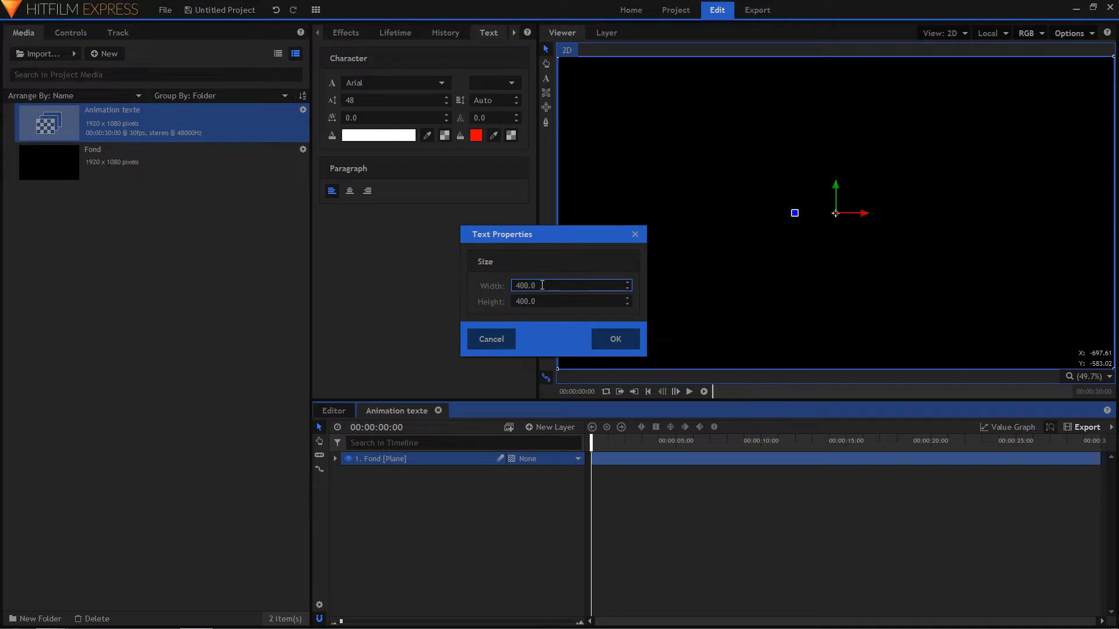
pyautogui.click(618, 338)
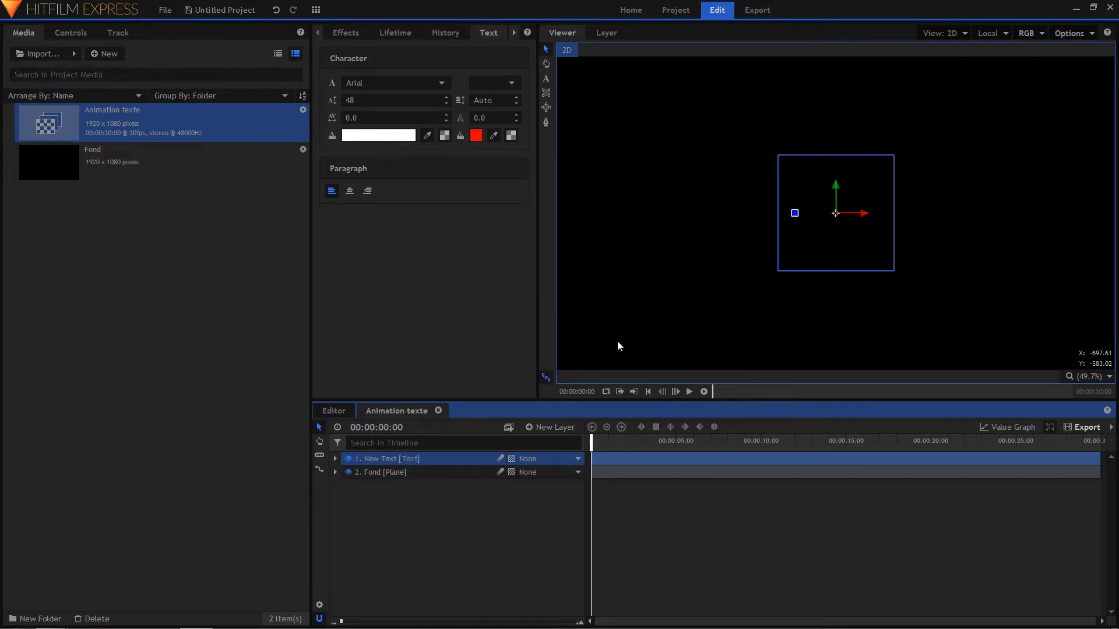
pyautogui.click(546, 81)
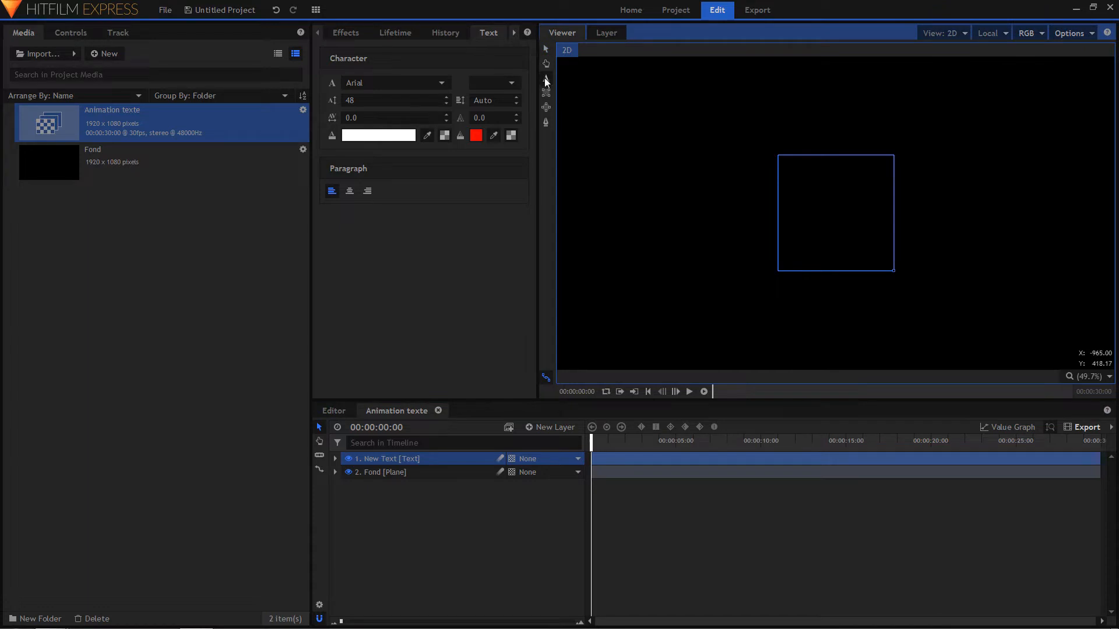
pyautogui.write('BE')
pyautogui.moveTo(805, 167); pyautogui.dragTo(776, 165)
pyautogui.moveTo(370, 100); pyautogui.dragTo(475, 100)
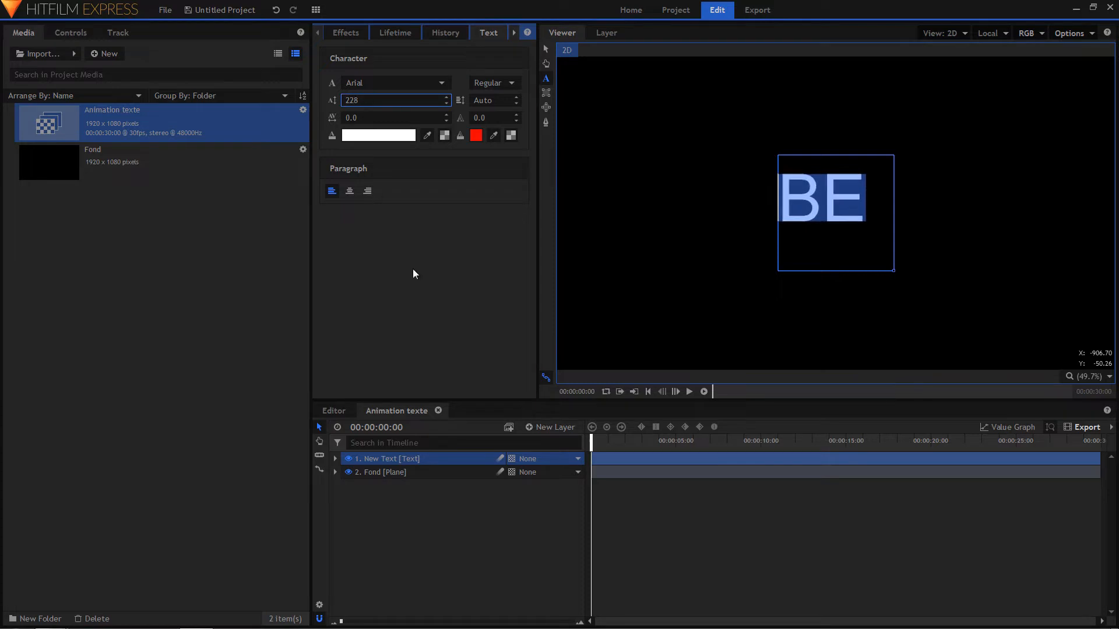
# Move the BE text left of the frame's centre and slightly down, and rename its layer BE
pyautogui.click(547, 49)
pyautogui.moveTo(862, 217); pyautogui.dragTo(783, 225)
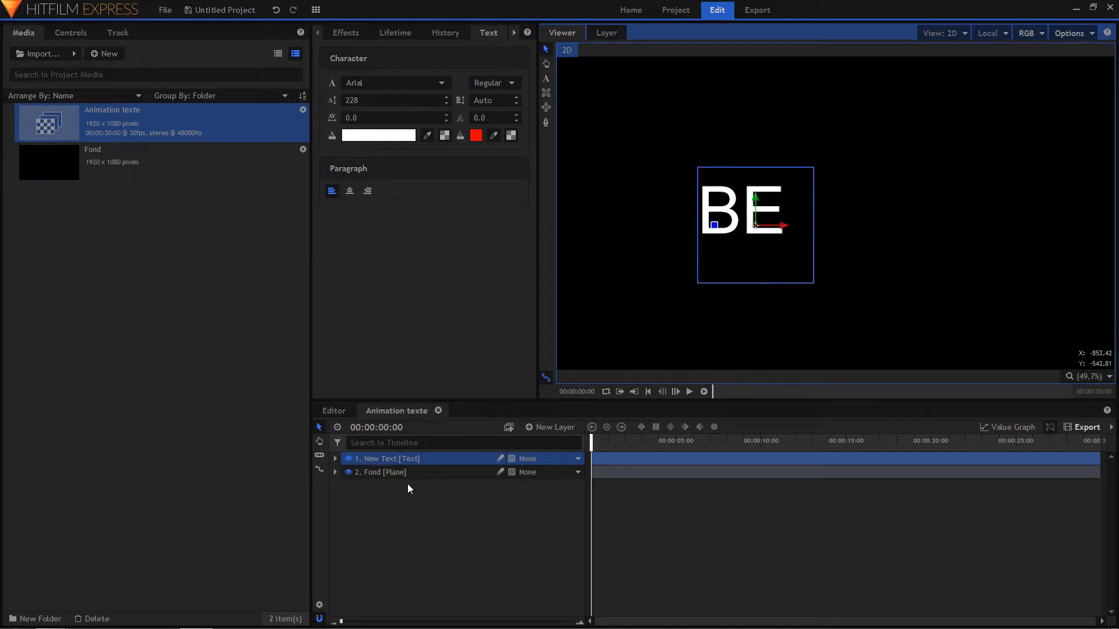
pyautogui.click(391, 459)
pyautogui.click(390, 460)
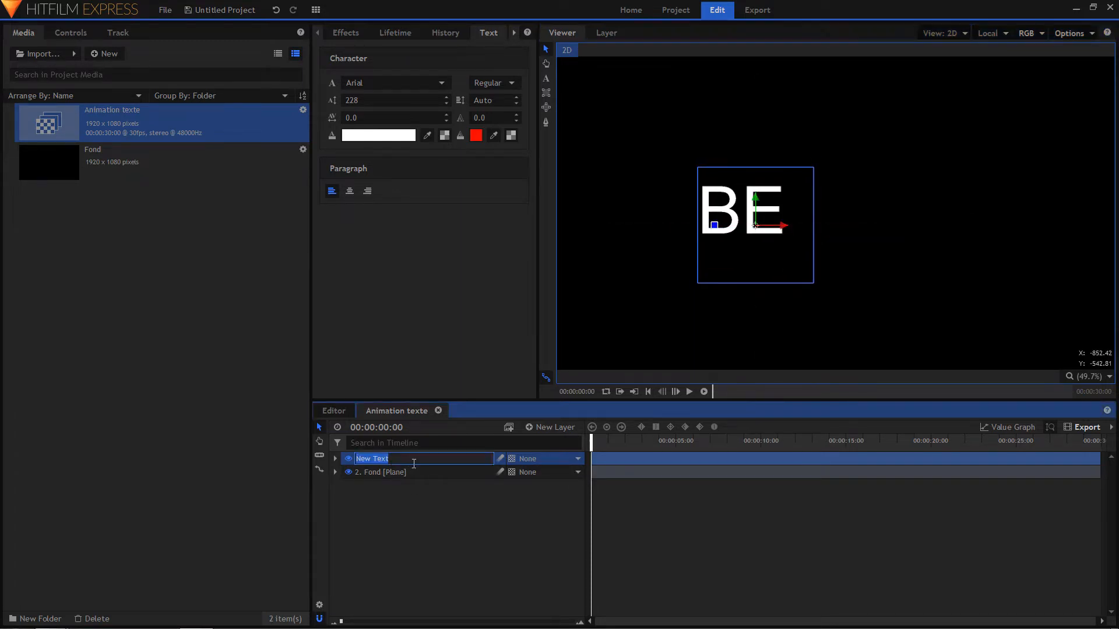
pyautogui.write('BE')
pyautogui.press('Return')
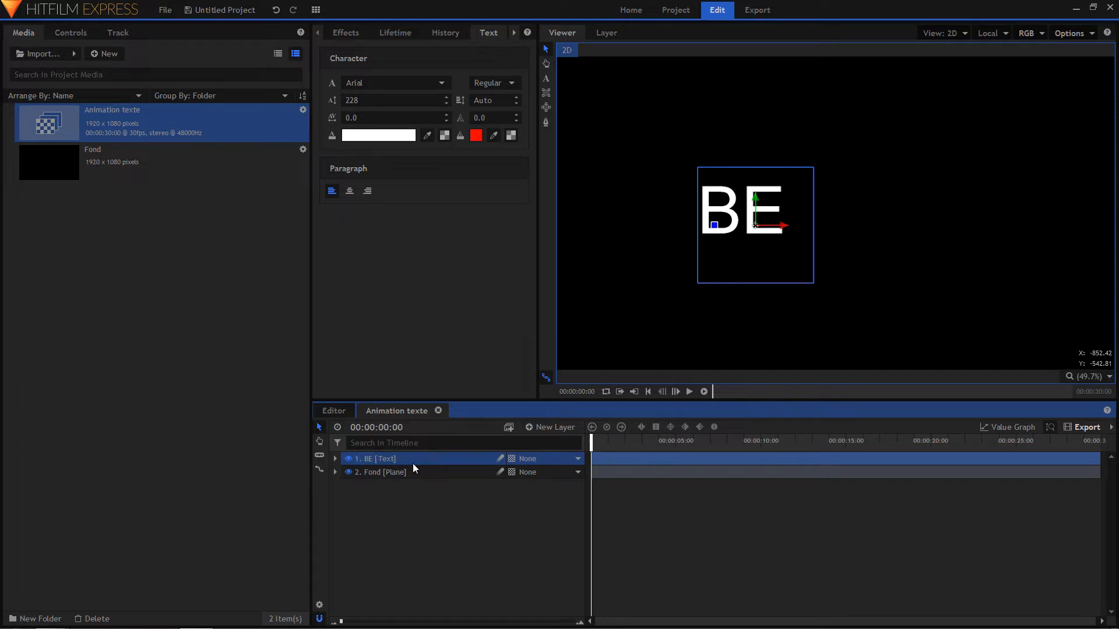
# Duplicate the BE text layer and rename the lower copy TEXTE ALT
pyautogui.hotkey('ctrl', 'd')
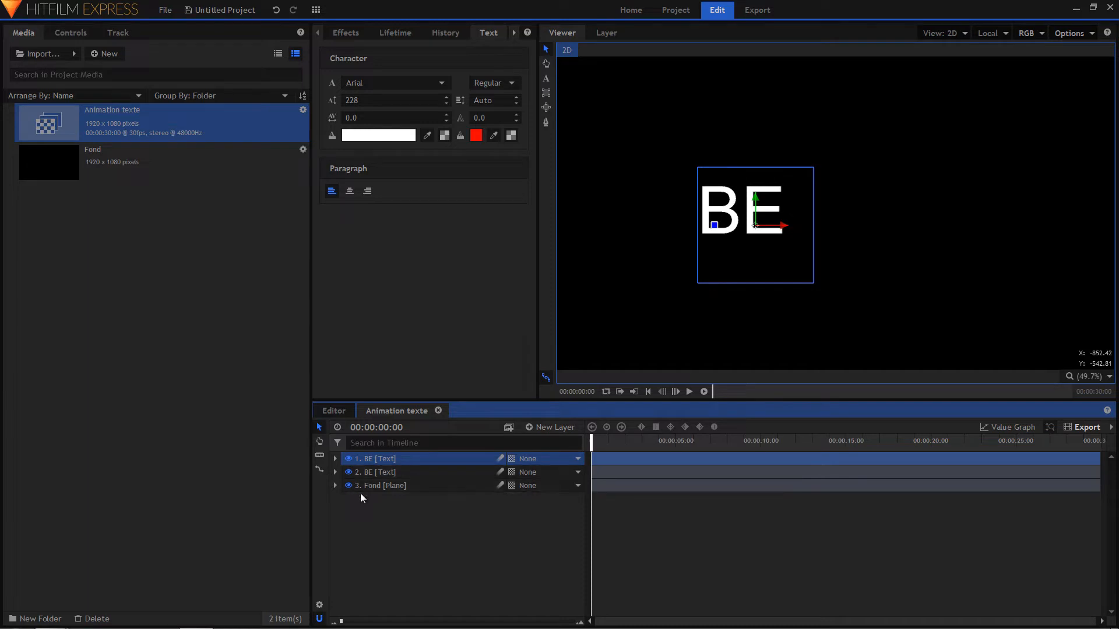
pyautogui.click(391, 472)
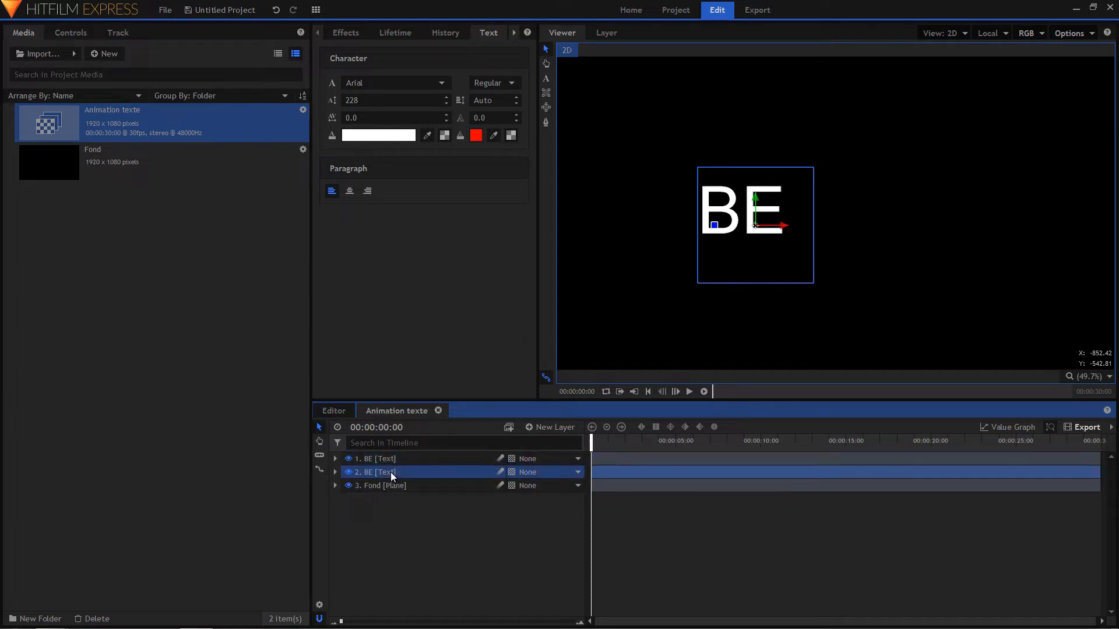
pyautogui.doubleClick(390, 472)
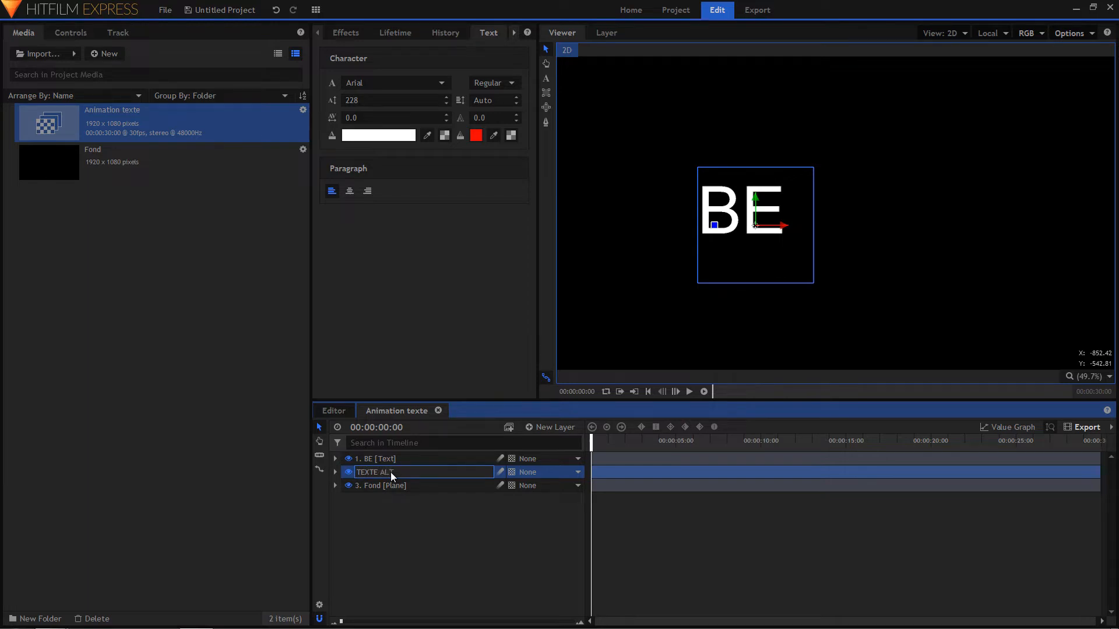
pyautogui.write('TEXTE ALT')
pyautogui.click(407, 519)
# Move the TEXTE ALT text horizontally to just right of BE, at about position 68, -42
pyautogui.click(406, 474)
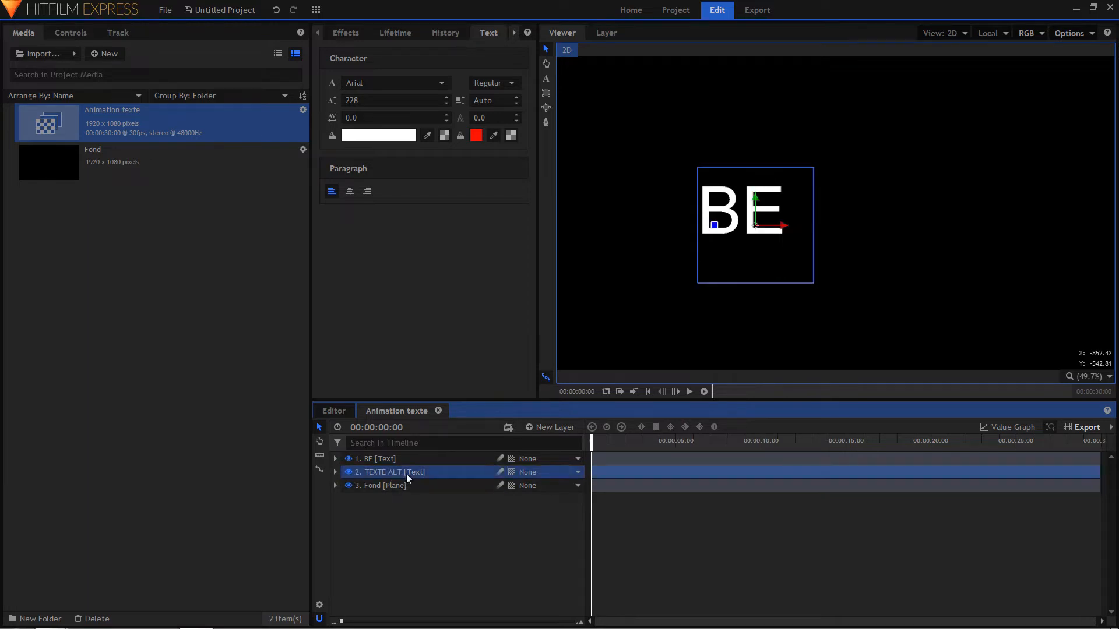
pyautogui.click(781, 229)
pyautogui.moveTo(781, 228); pyautogui.dragTo(878, 232)
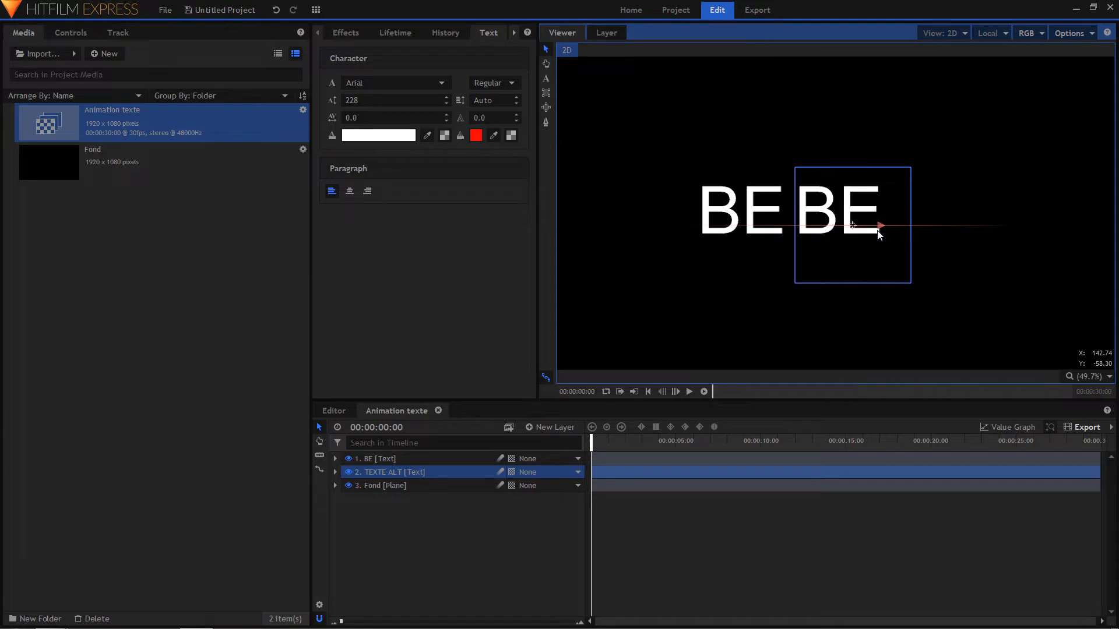
pyautogui.moveTo(879, 234); pyautogui.dragTo(881, 234)
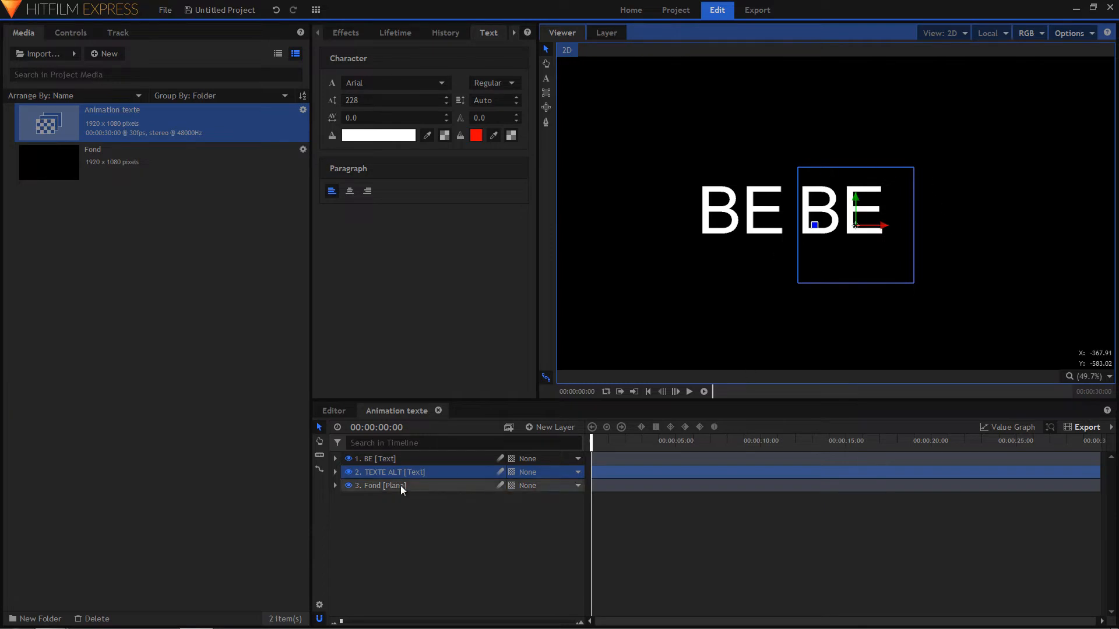
# Resize the TEXTE ALT layer's text box to 1000 wide and 1000 high
pyautogui.rightClick(388, 471)
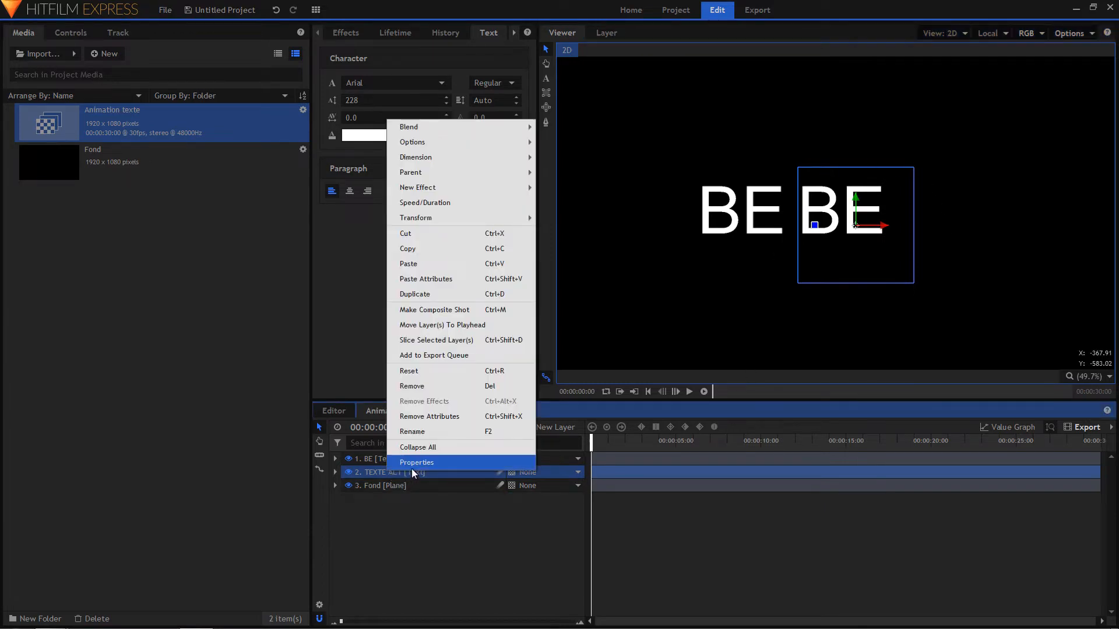
pyautogui.click(427, 463)
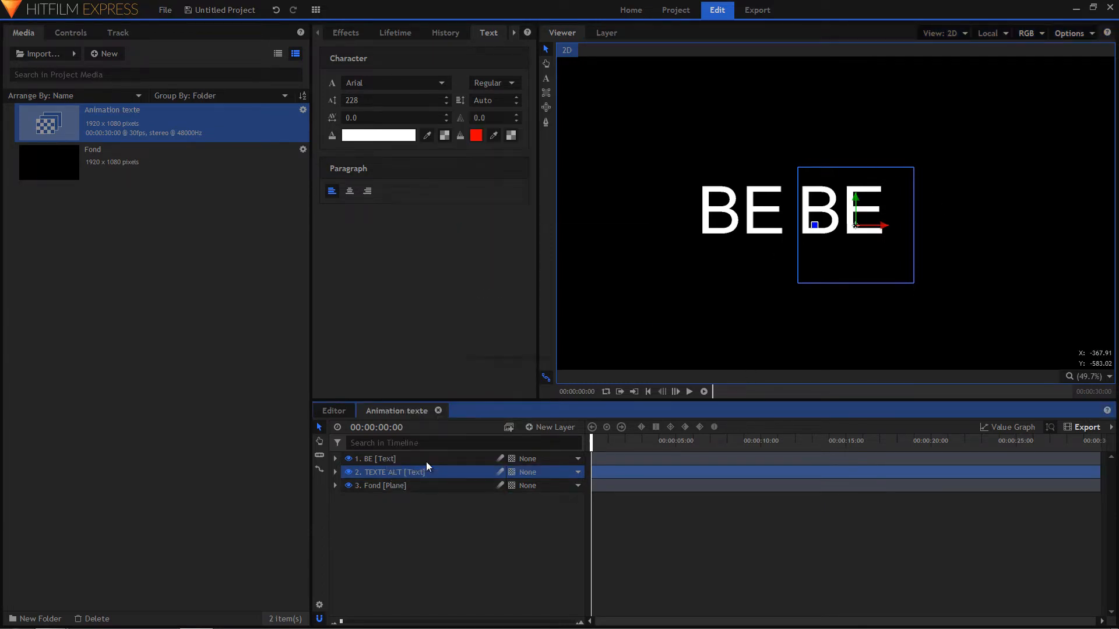
pyautogui.moveTo(542, 287); pyautogui.dragTo(497, 285)
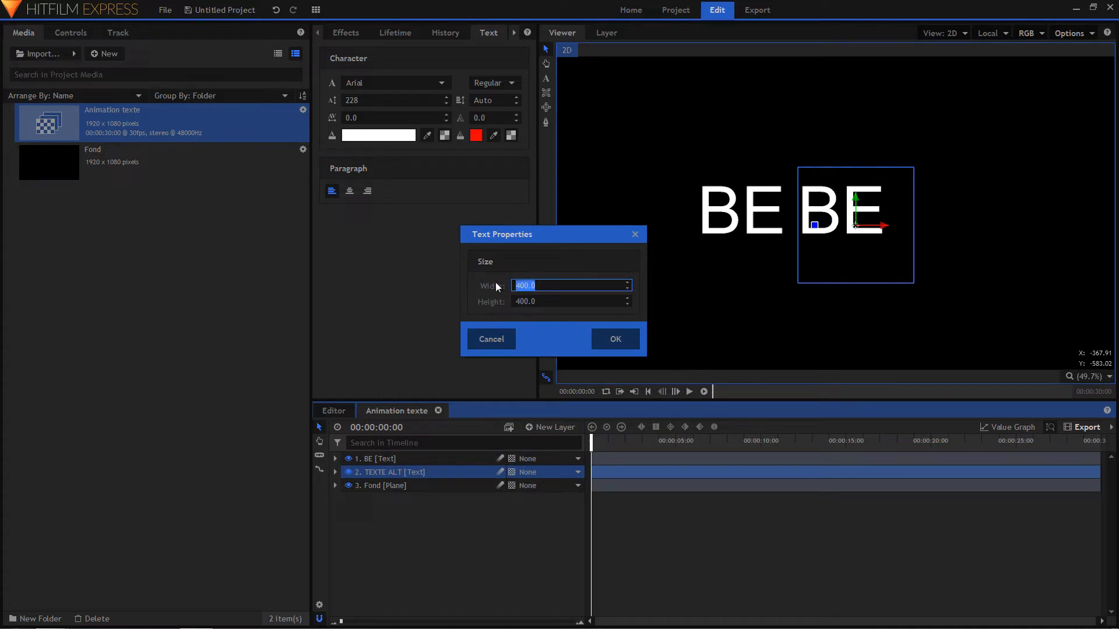
pyautogui.write('1')
pyautogui.press('Tab')
pyautogui.write('1000')
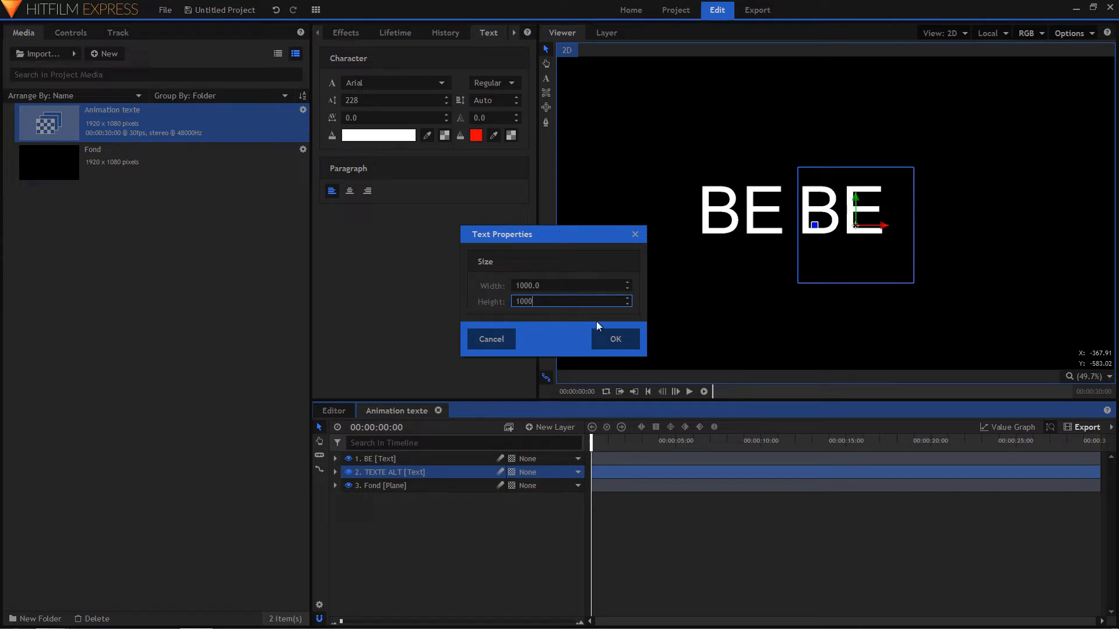
pyautogui.click(623, 339)
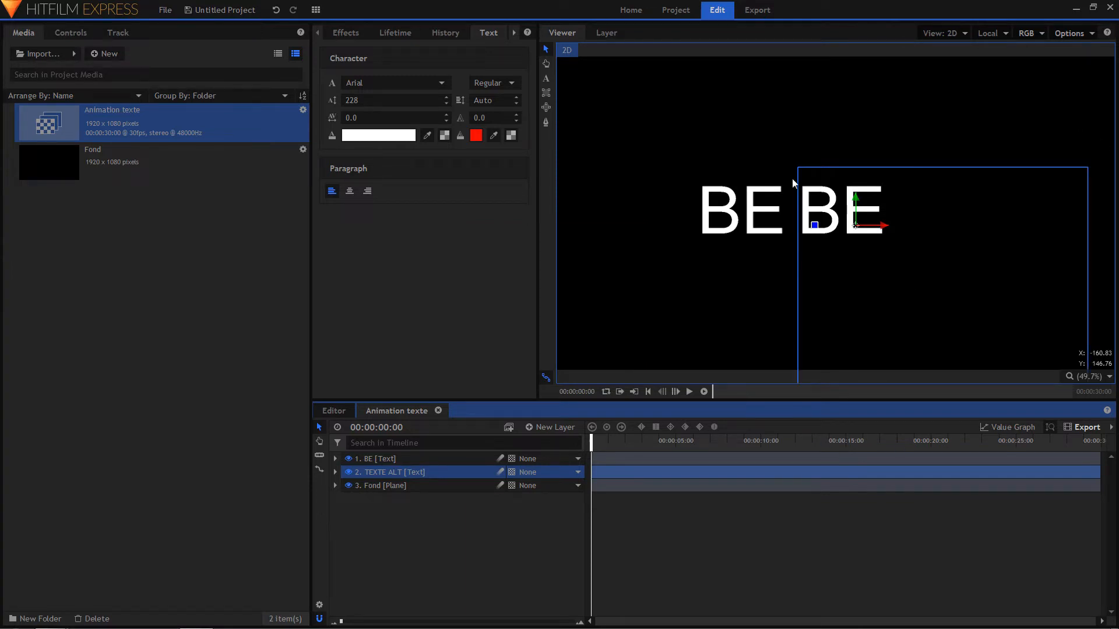
# Replace the TEXTE ALT layer's text with STRONG, SMART and GOOD on three separate lines
pyautogui.click(546, 79)
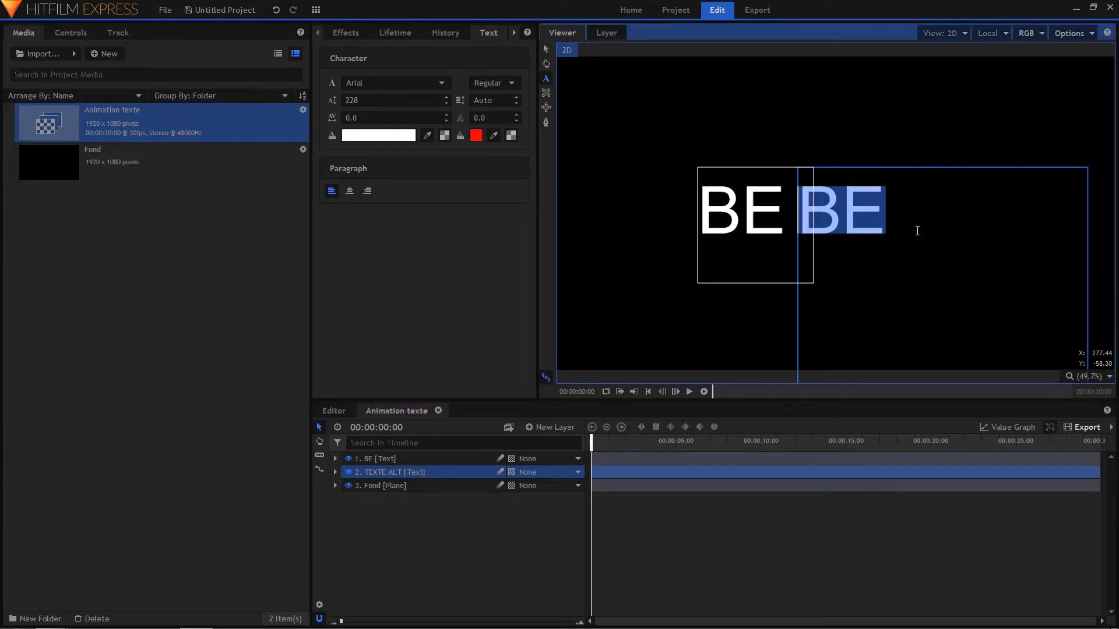
pyautogui.write('STRONG')
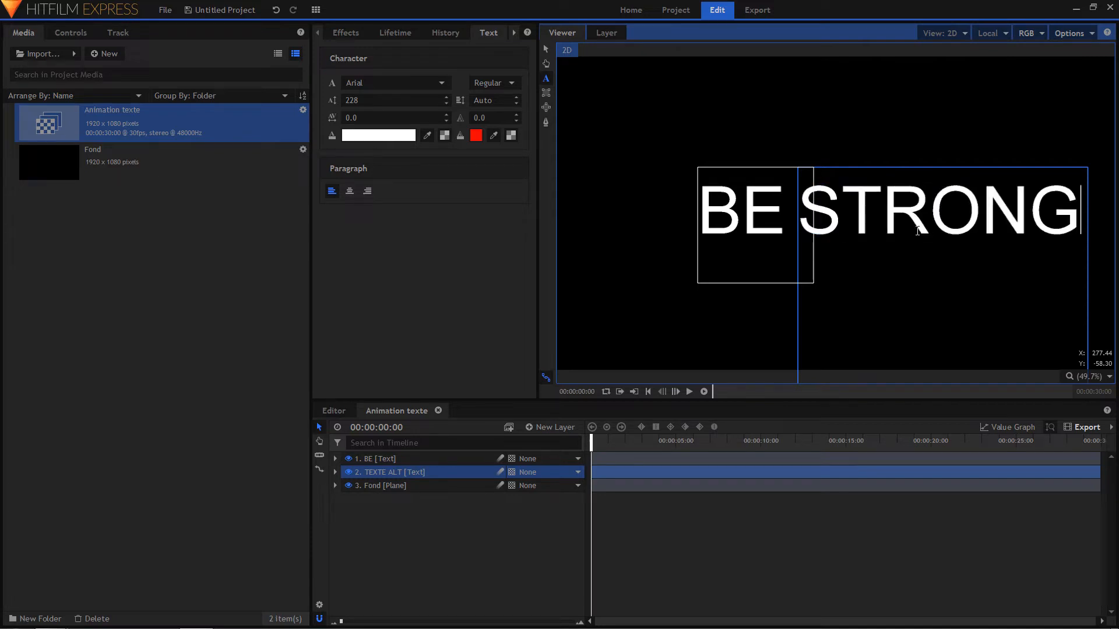
pyautogui.press('Return')
pyautogui.write('S')
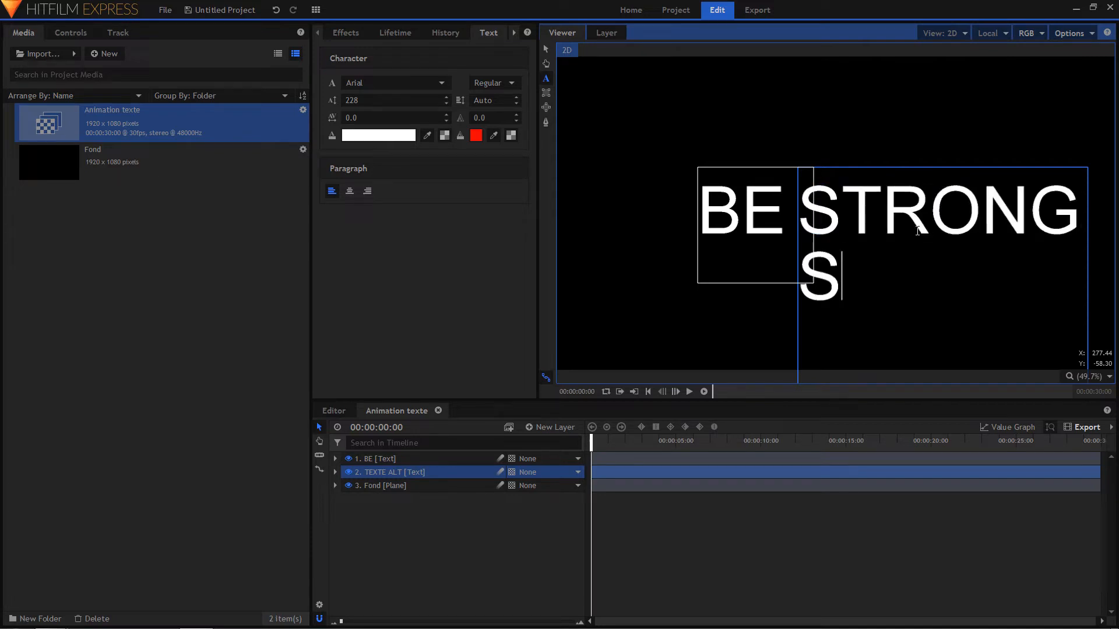
pyautogui.write('MART')
pyautogui.press('Return')
pyautogui.write('GOOD')
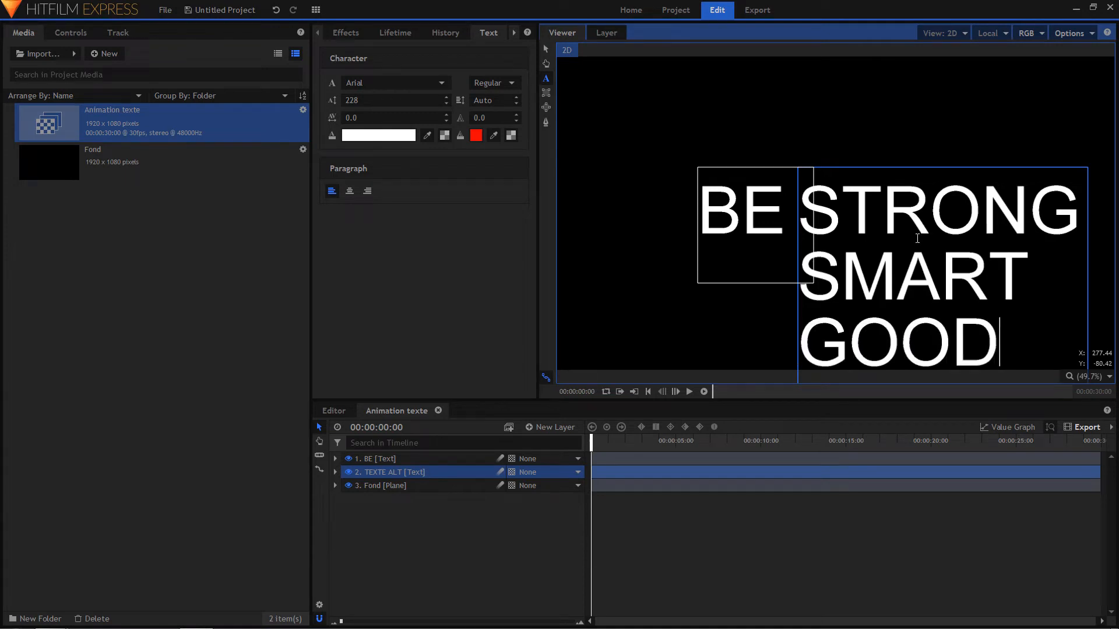
# Colour all three words of the TEXTE ALT text orange (#ff5500)
pyautogui.hotkey('ctrl', 'a')
pyautogui.click(402, 136)
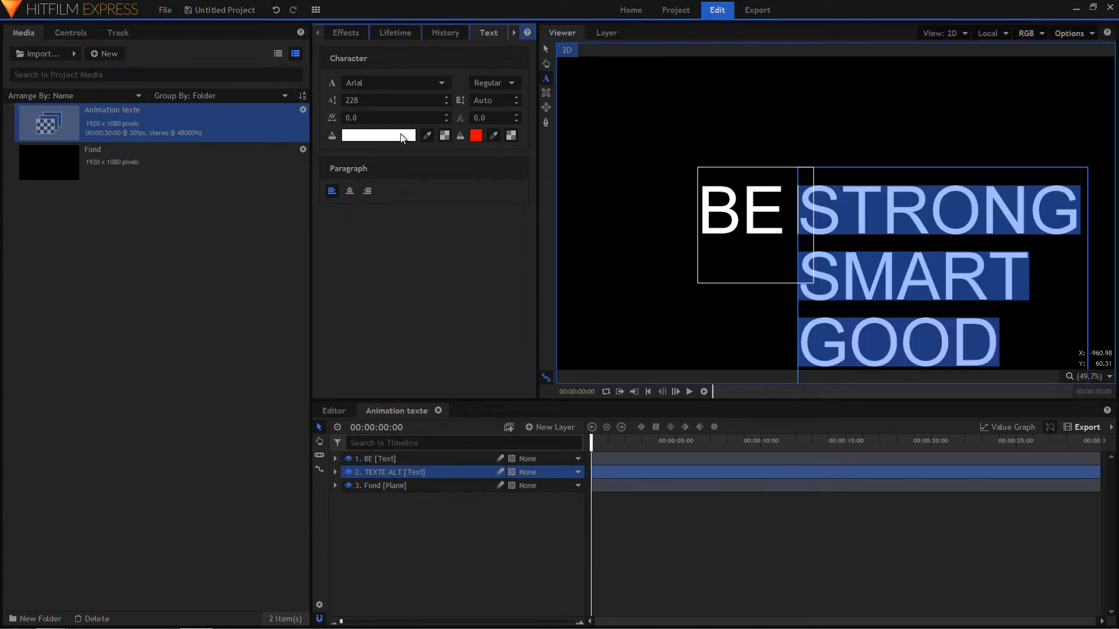
pyautogui.click(470, 258)
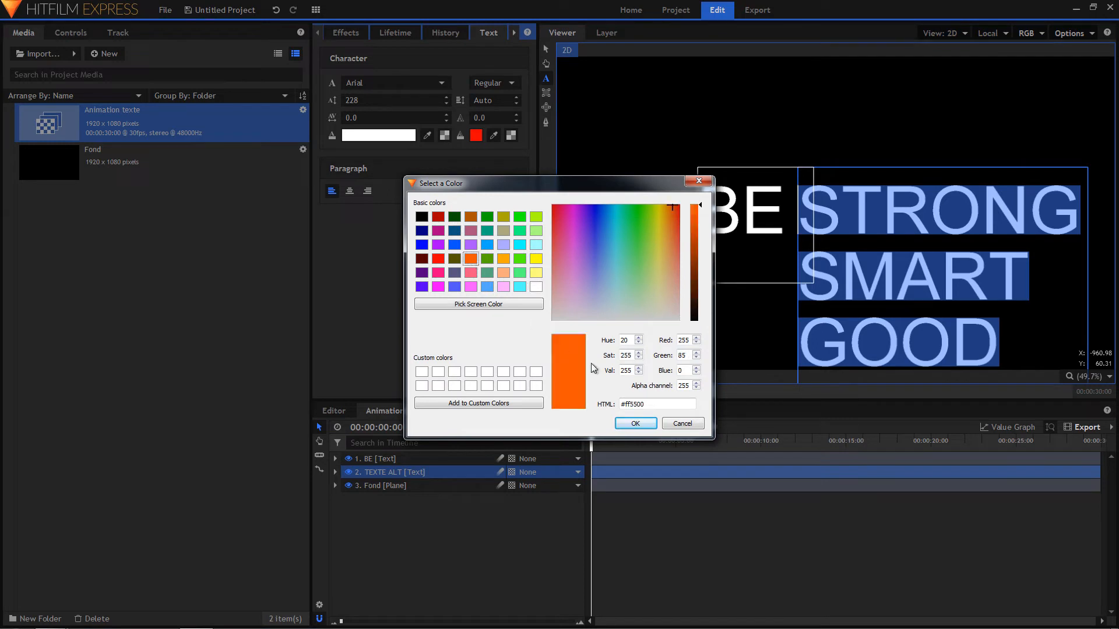
pyautogui.click(635, 422)
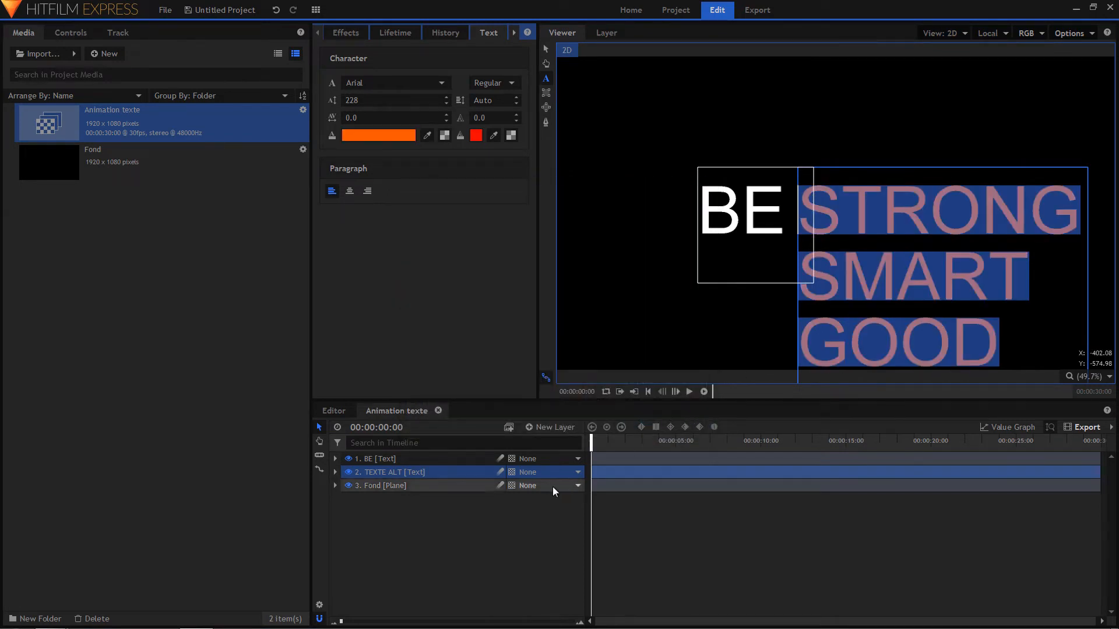
pyautogui.click(498, 508)
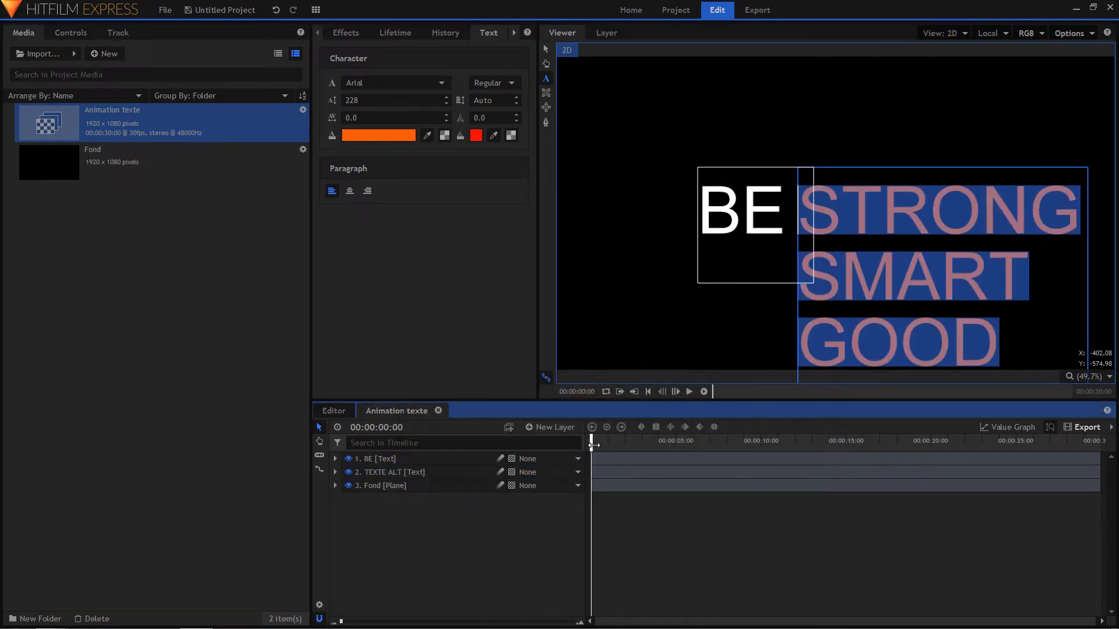
# Keyframe the TEXTE ALT layer's unchanged position at 00:00:00:00 and again at 00:00:00:27
pyautogui.click(335, 472)
pyautogui.click(347, 486)
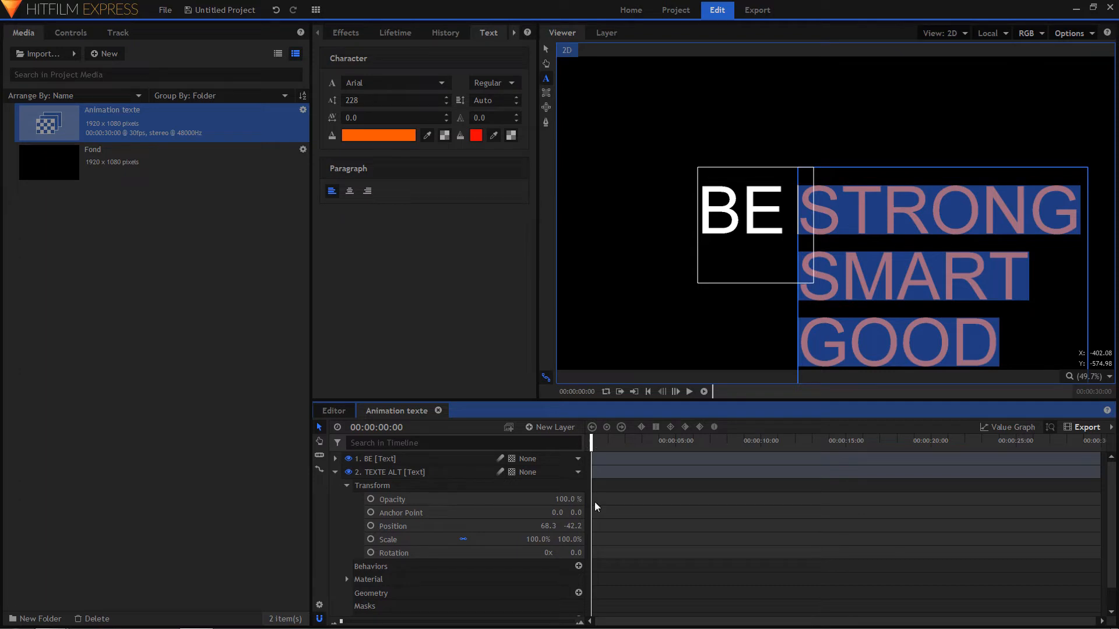
pyautogui.click(371, 527)
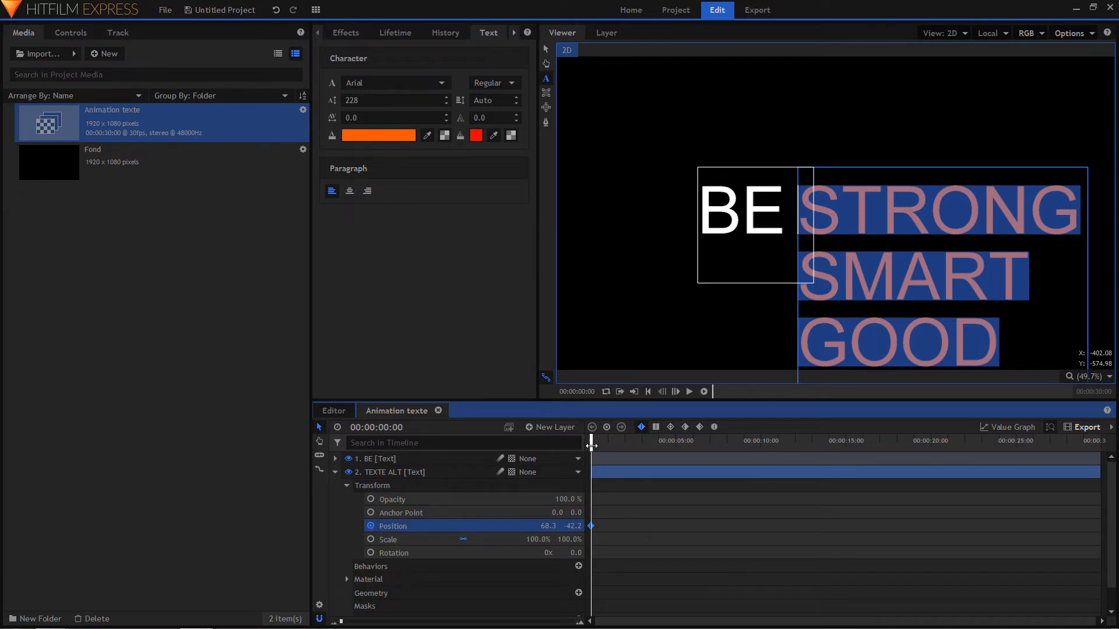
pyautogui.moveTo(590, 446); pyautogui.dragTo(606, 445)
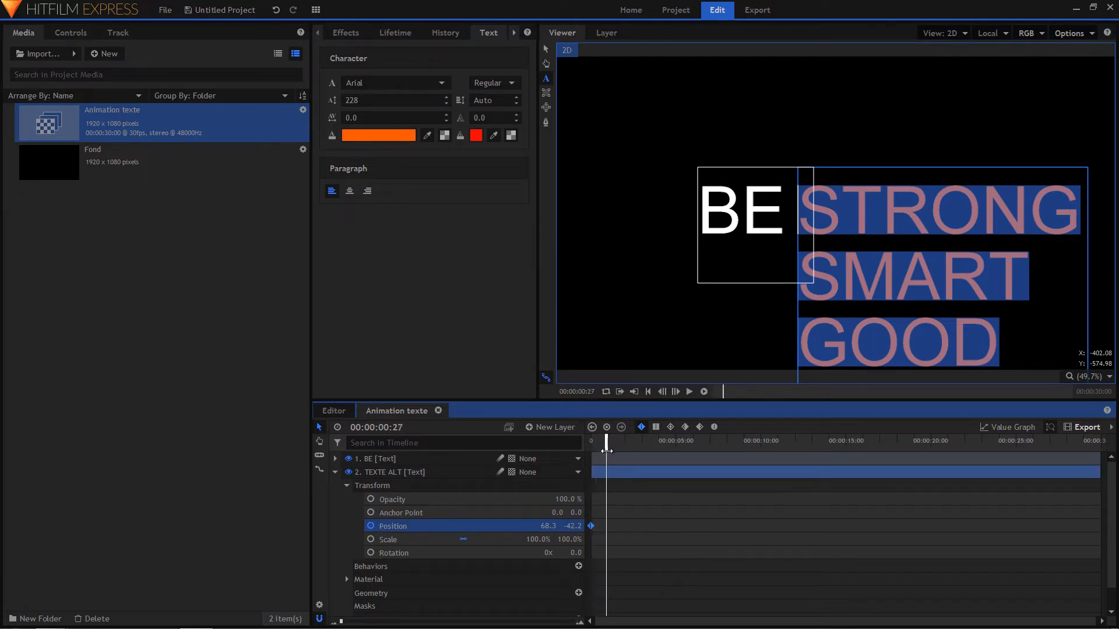
pyautogui.click(606, 428)
# Keyframe the TEXTE ALT layer's vertical position at 187.7 at 00:00:01:18, lining SMART up with BE
pyautogui.moveTo(606, 446); pyautogui.dragTo(626, 450)
pyautogui.click(618, 446)
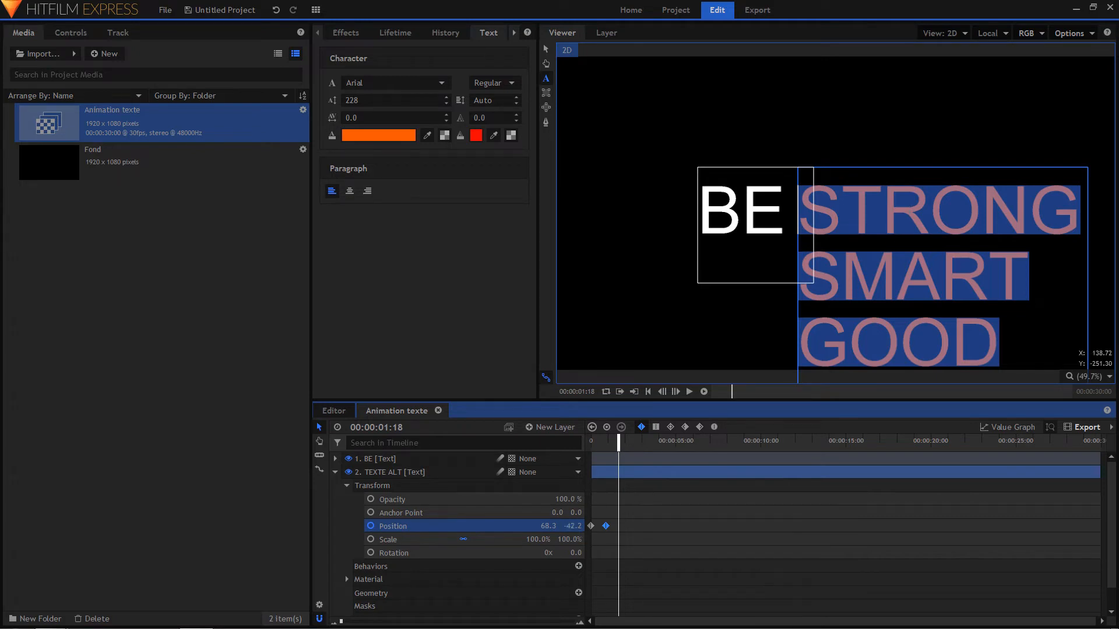
pyautogui.moveTo(573, 526); pyautogui.dragTo(629, 527)
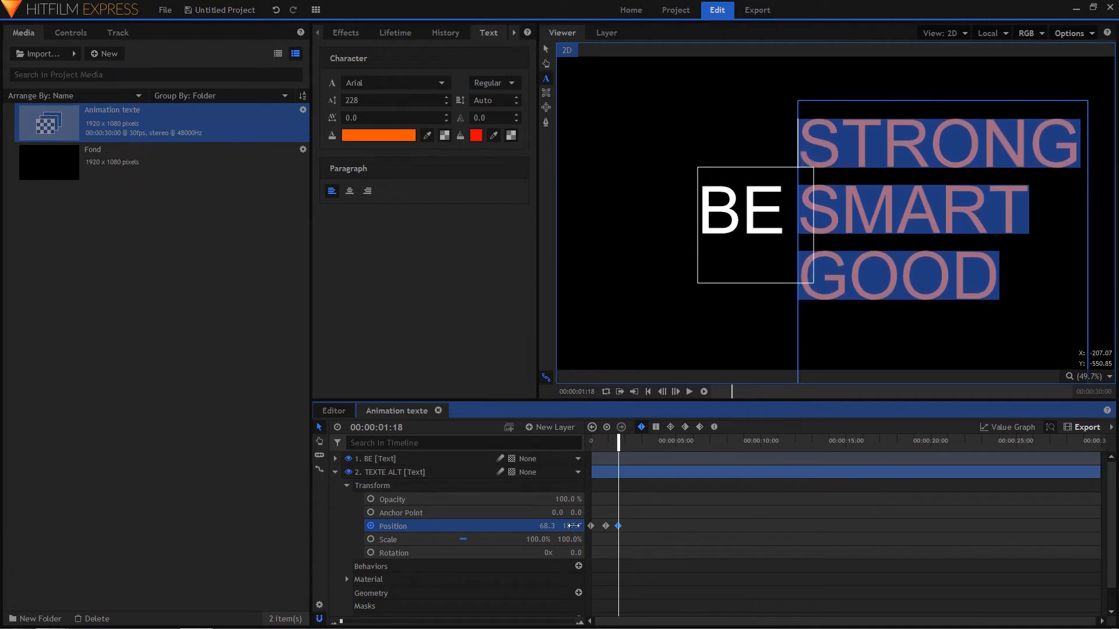
# Hold TEXTE ALT's position with a keyframe at 00:00:02:21, and keyframe its vertical position at 414.7 at 00:00:03:16, lining GOOD up with BE
pyautogui.moveTo(617, 443); pyautogui.dragTo(637, 443)
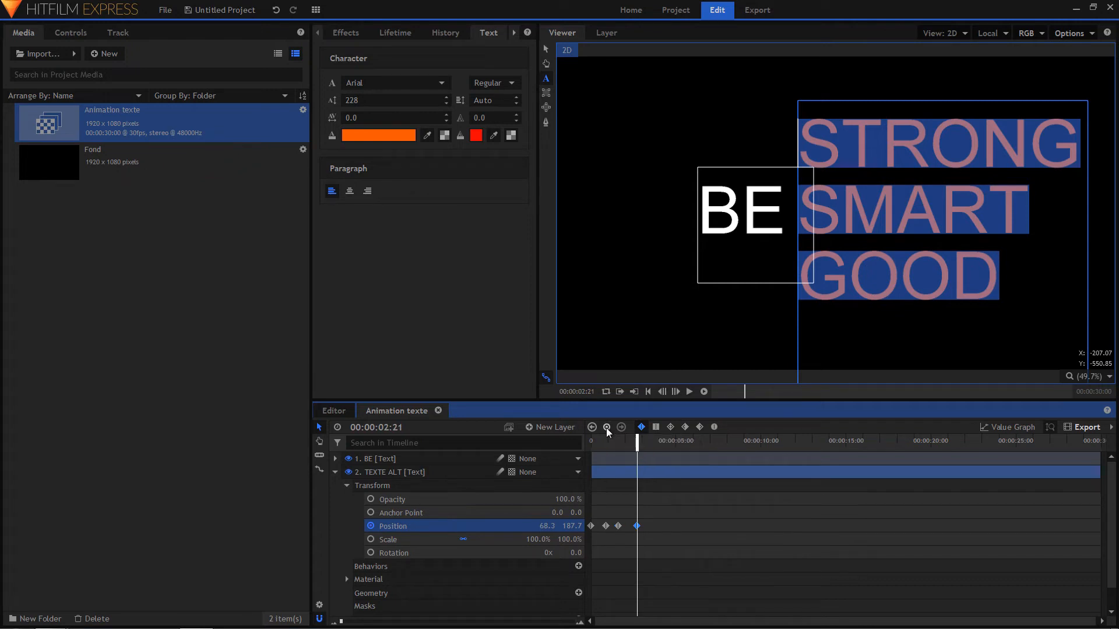
pyautogui.moveTo(637, 442)
pyautogui.mouseDown()
pyautogui.moveTo(664, 443)
pyautogui.moveTo(652, 442)
pyautogui.mouseUp()
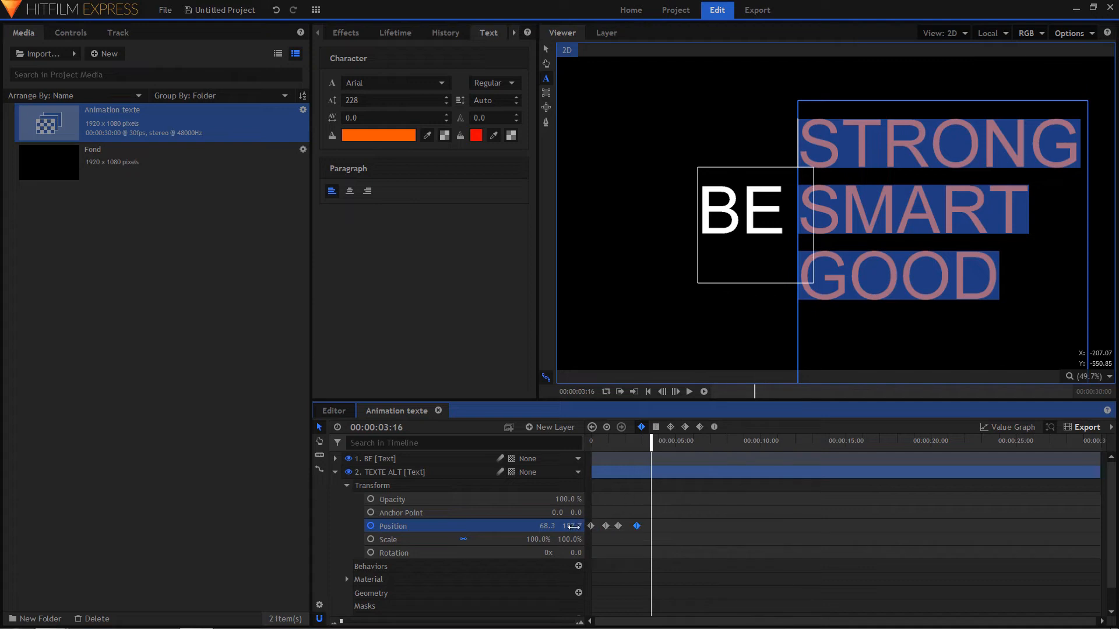
pyautogui.moveTo(571, 526); pyautogui.dragTo(686, 526)
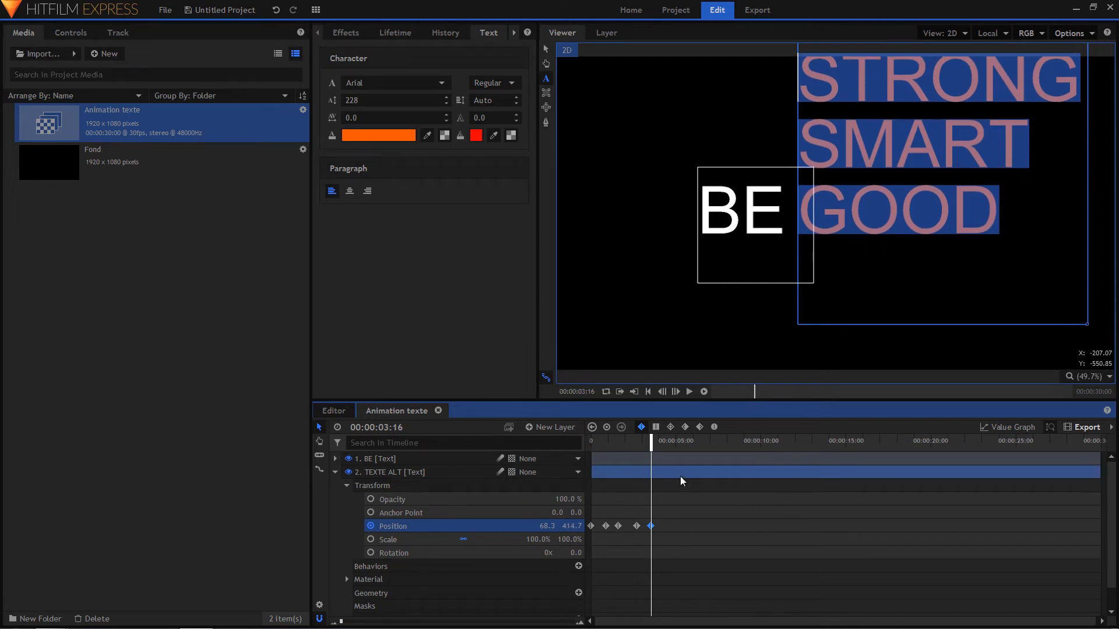
# Deselect the text with the selection tool and preview the word-changing position animation from the start of the timeline
pyautogui.click(604, 442)
pyautogui.click(596, 442)
pyautogui.press('space')
pyautogui.press('space')
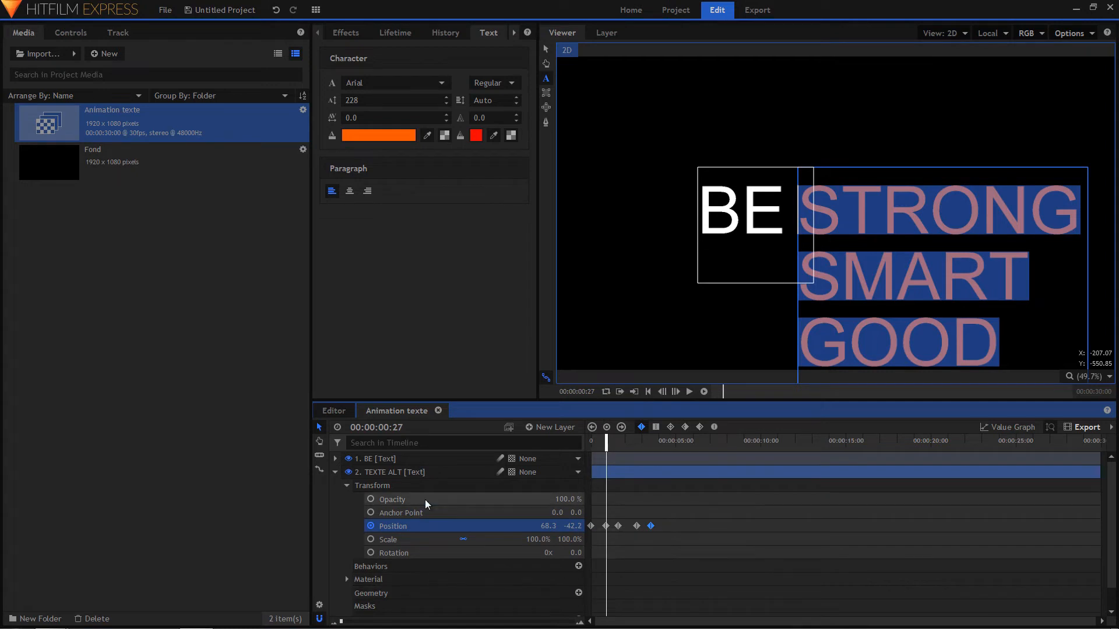
pyautogui.click(405, 486)
pyautogui.click(546, 49)
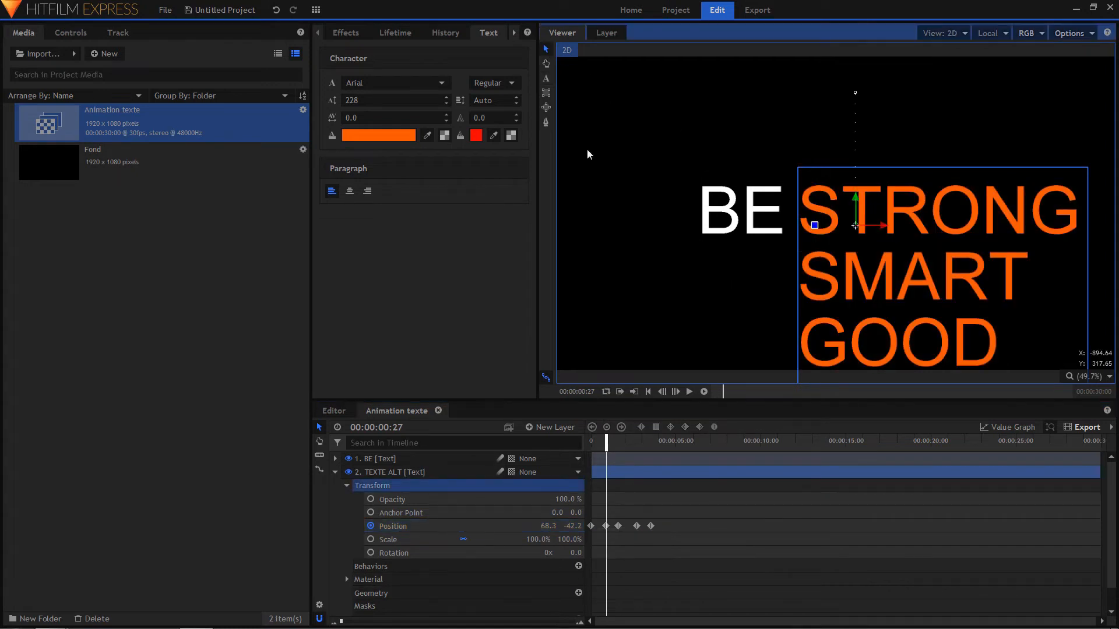
pyautogui.click(594, 441)
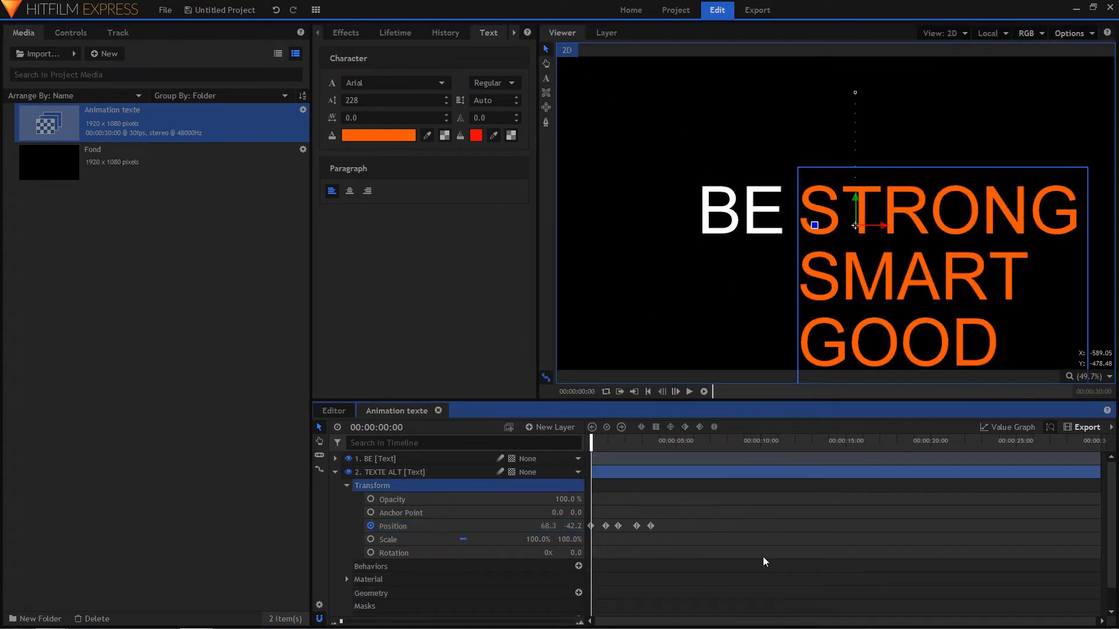
pyautogui.press('space')
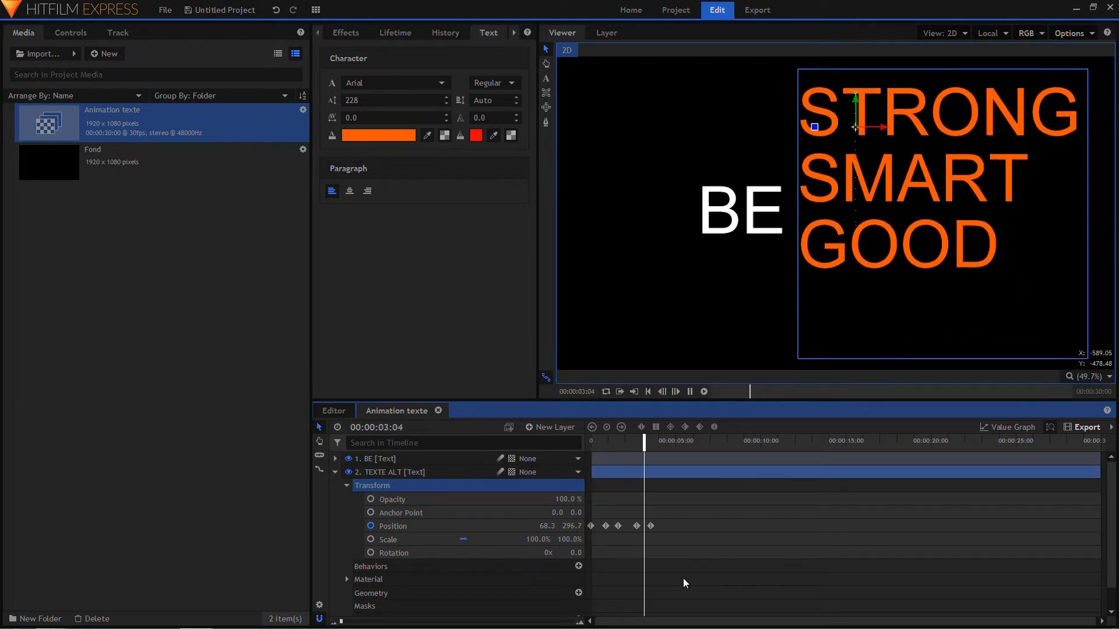
pyautogui.press('space')
# Change all of TEXTE ALT's position keyframes from linear to the circle-marked curved interpolation, and preview the motion from the start
pyautogui.moveTo(687, 515); pyautogui.dragTo(600, 545)
pyautogui.click(713, 427)
pyautogui.moveTo(663, 445); pyautogui.dragTo(594, 443)
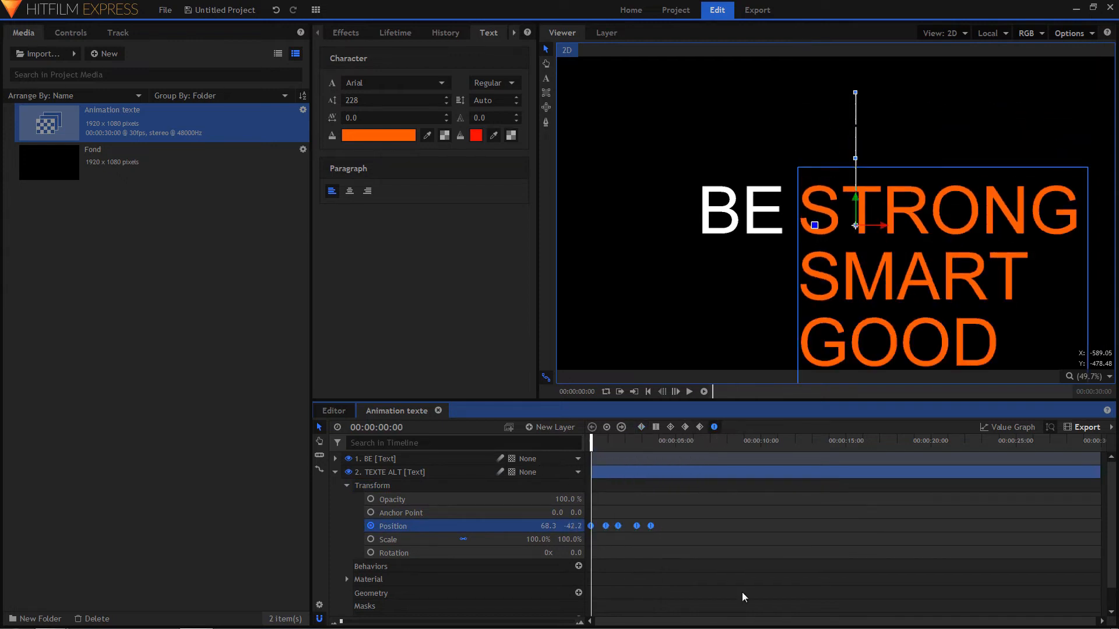
pyautogui.press('space')
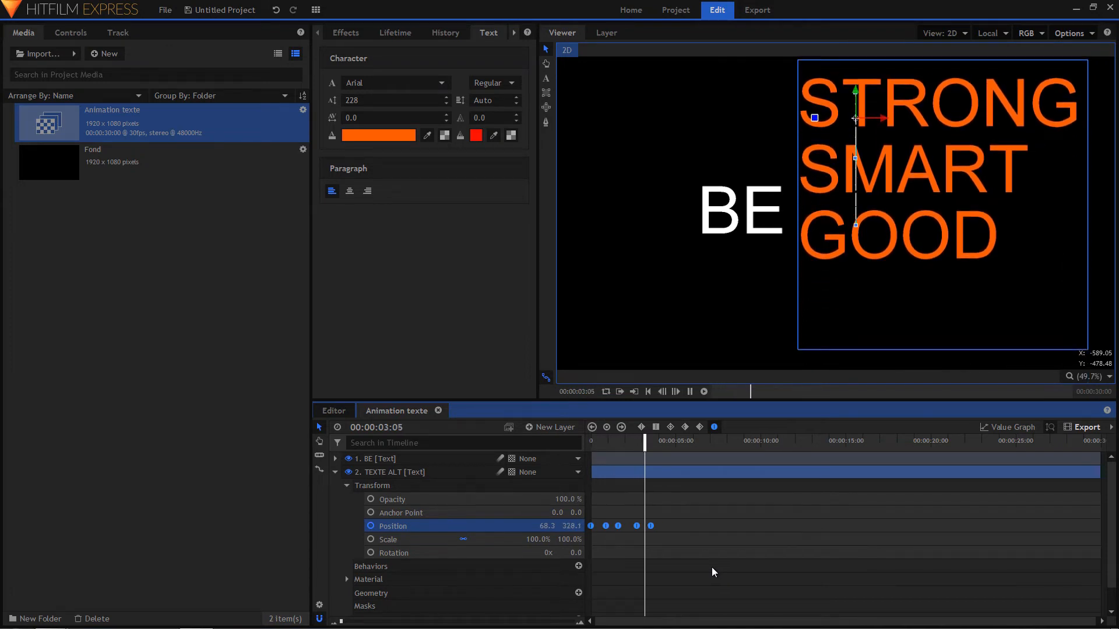
pyautogui.press('space')
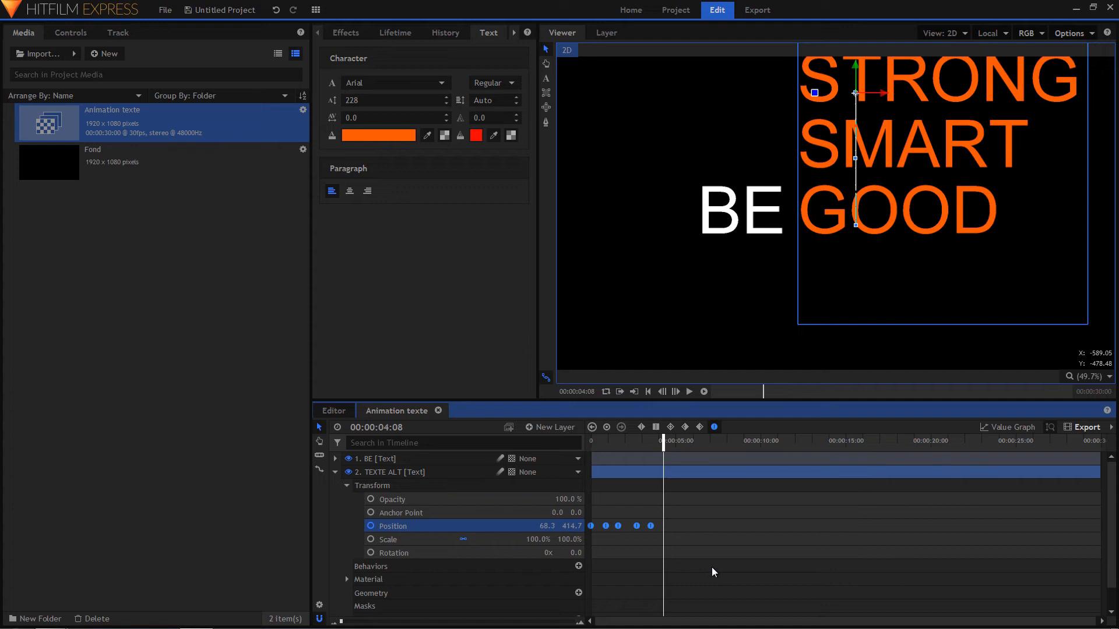
# Create a white 1920 x 1080 plane layer named masque
pyautogui.click(335, 472)
pyautogui.click(568, 429)
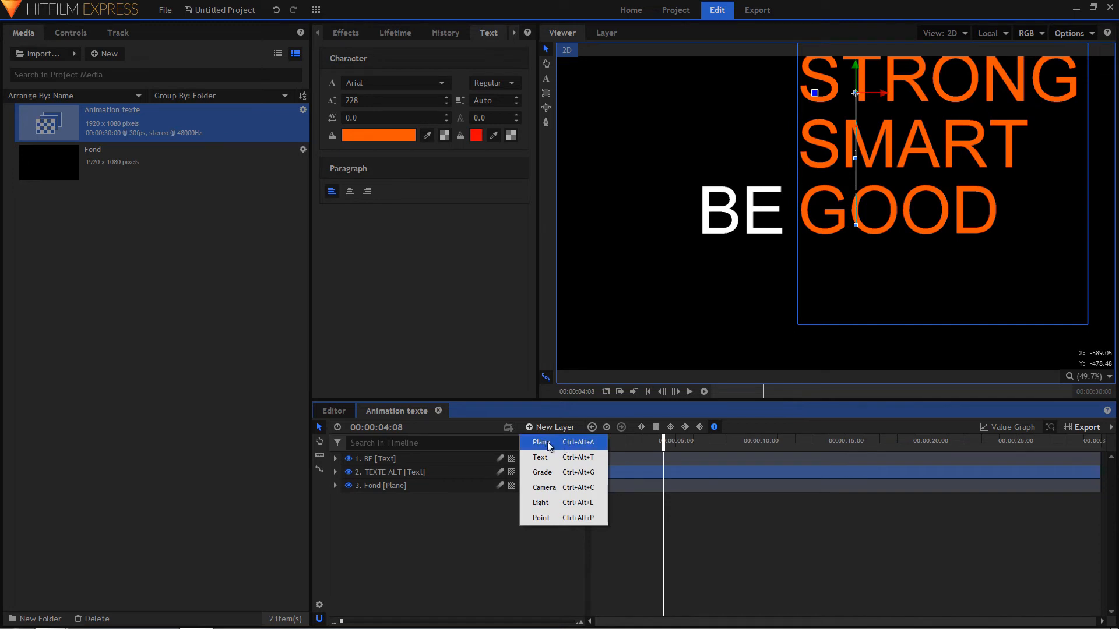
pyautogui.click(550, 441)
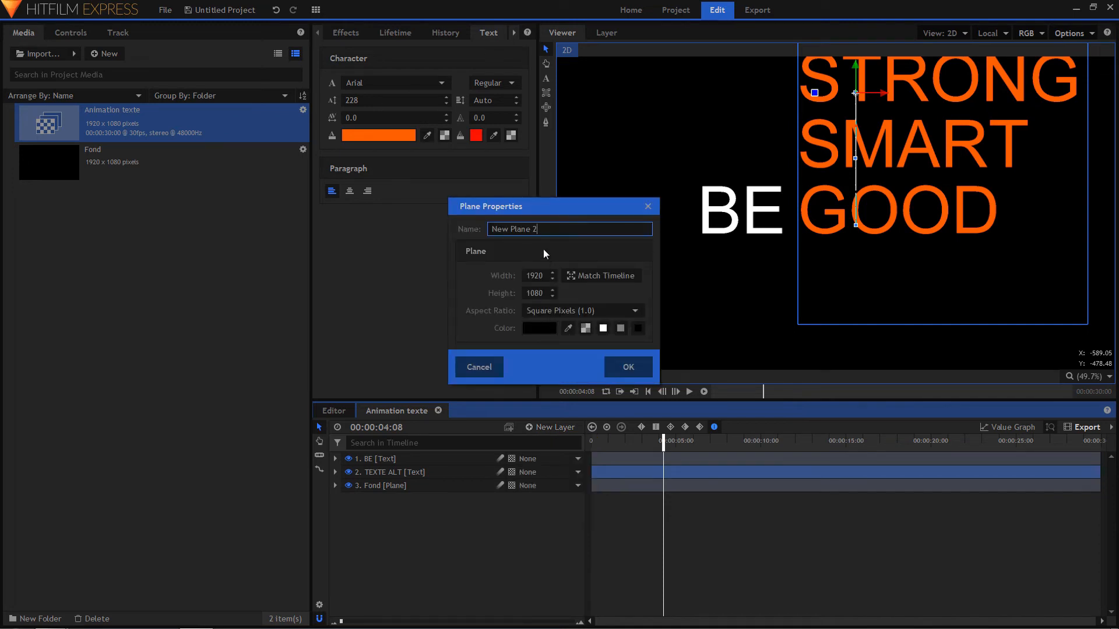
pyautogui.moveTo(540, 229); pyautogui.dragTo(464, 238)
pyautogui.write('masque')
pyautogui.click(603, 328)
pyautogui.click(629, 368)
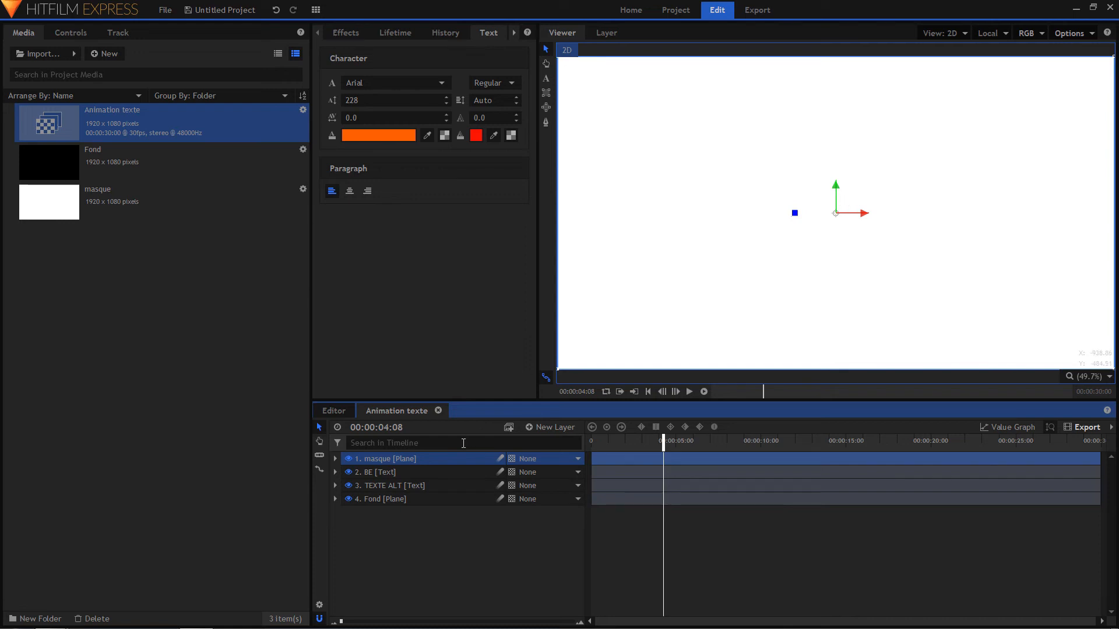
# Scale the masque plane uniformly to 17% and move it to a vertical position of 8, matching the height of the BE line
pyautogui.click(335, 459)
pyautogui.click(347, 499)
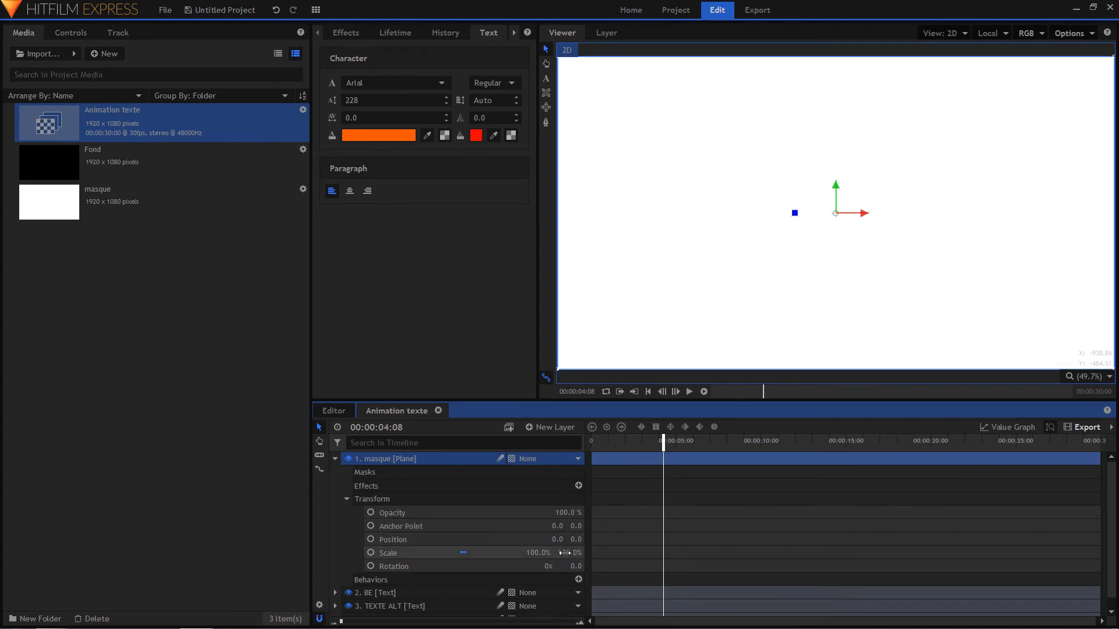
pyautogui.moveTo(570, 553); pyautogui.dragTo(523, 553)
pyautogui.moveTo(834, 183); pyautogui.dragTo(834, 181)
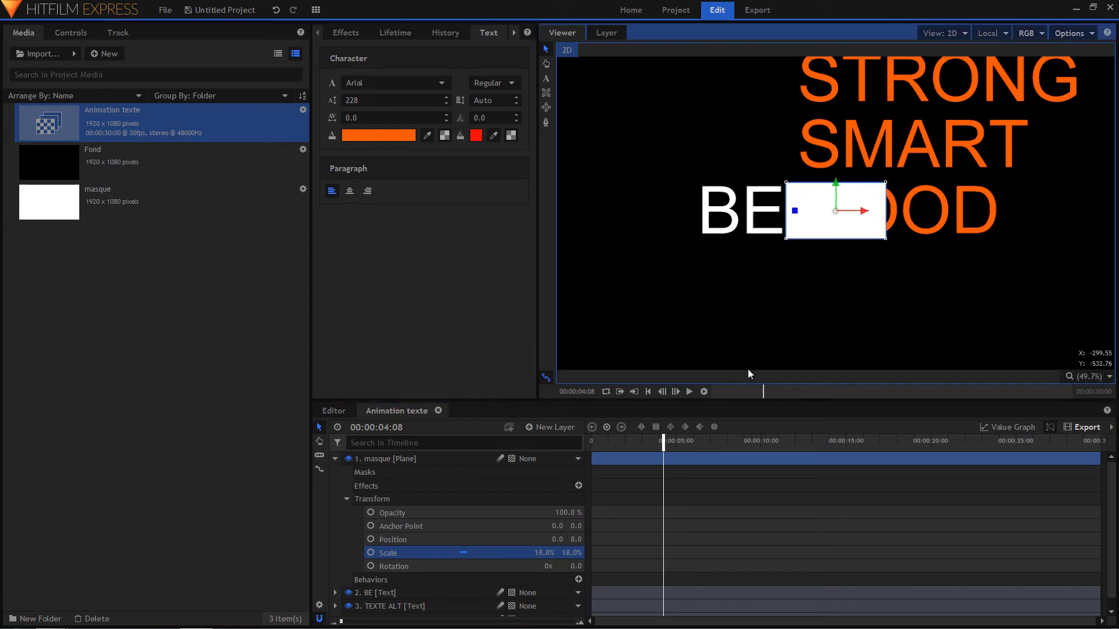
pyautogui.click(570, 552)
pyautogui.write('17')
pyautogui.press('Return')
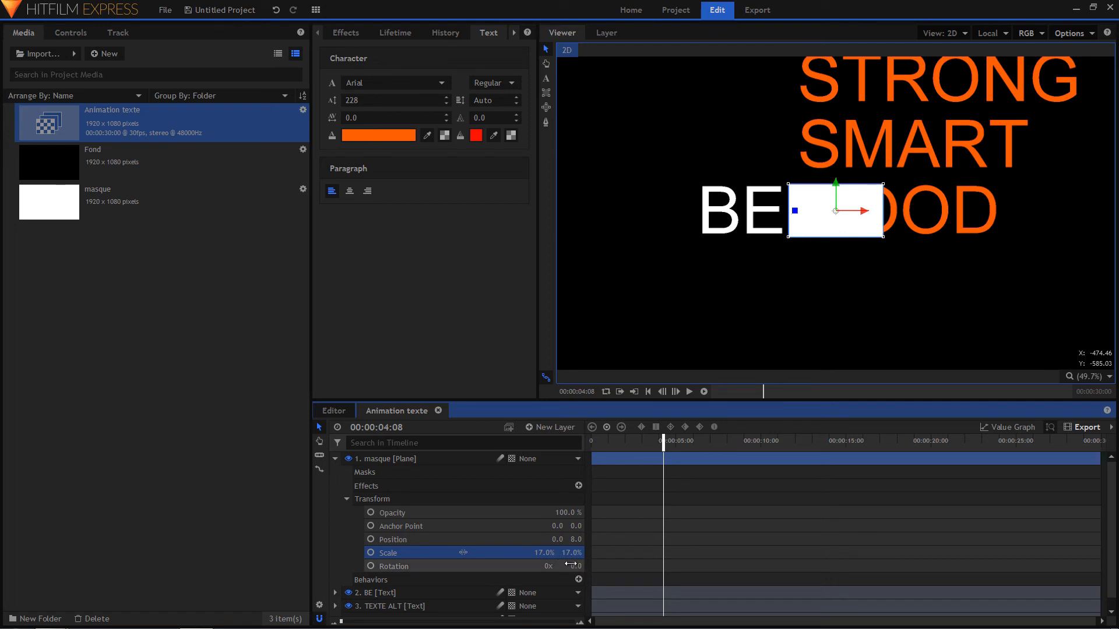
# Stretch only the masque plane's width to 57%, shift it to horizontal position 396 beside BE, and hide the layer
pyautogui.moveTo(542, 552); pyautogui.dragTo(572, 552)
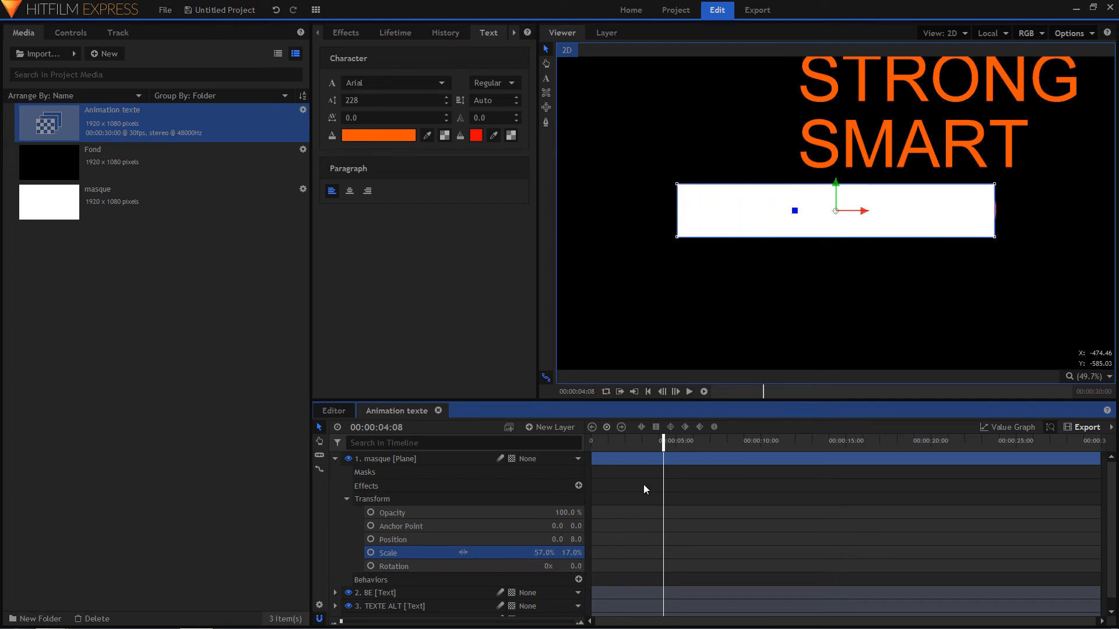
pyautogui.moveTo(862, 211); pyautogui.dragTo(975, 213)
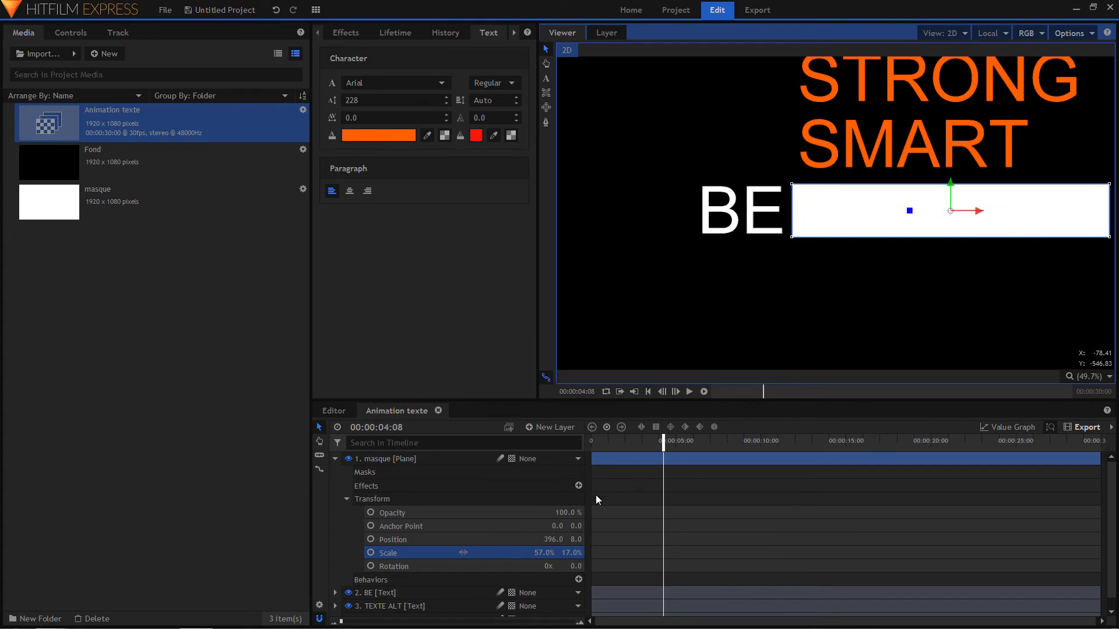
pyautogui.click(350, 459)
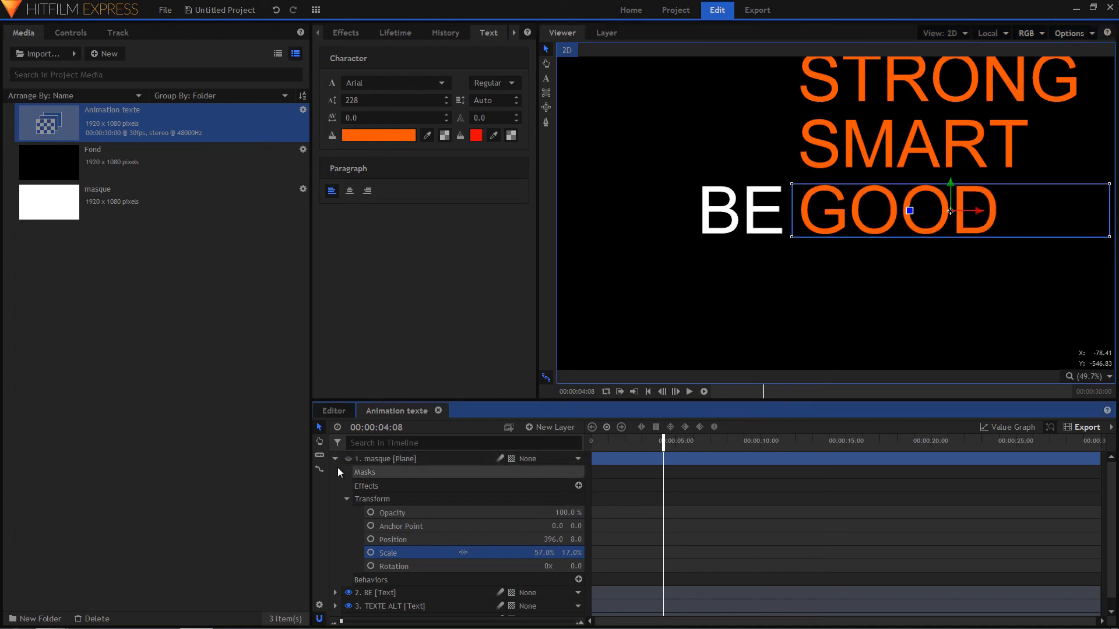
pyautogui.click(335, 459)
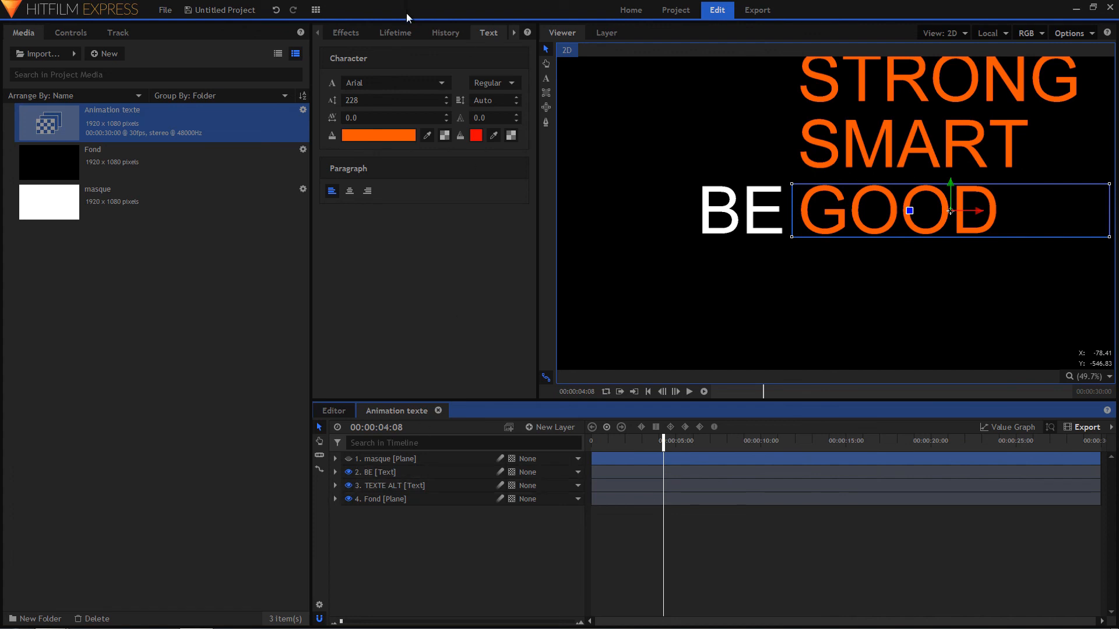
# Find the Set Matte effect and apply it to the TEXTE ALT layer
pyautogui.click(349, 34)
pyautogui.click(378, 55)
pyautogui.write('set')
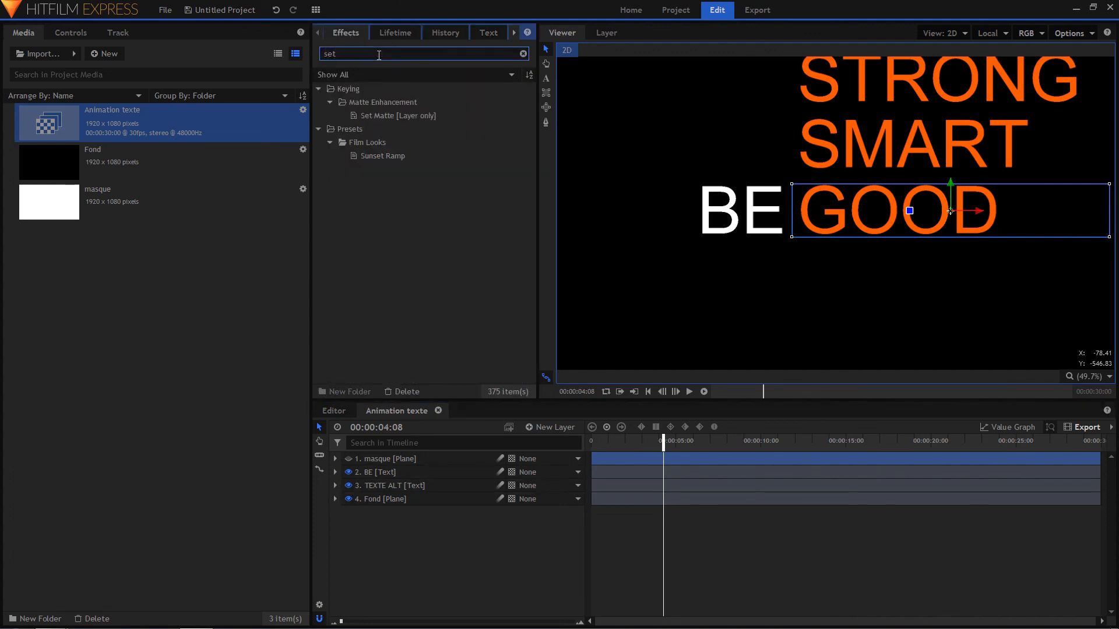
pyautogui.click(396, 115)
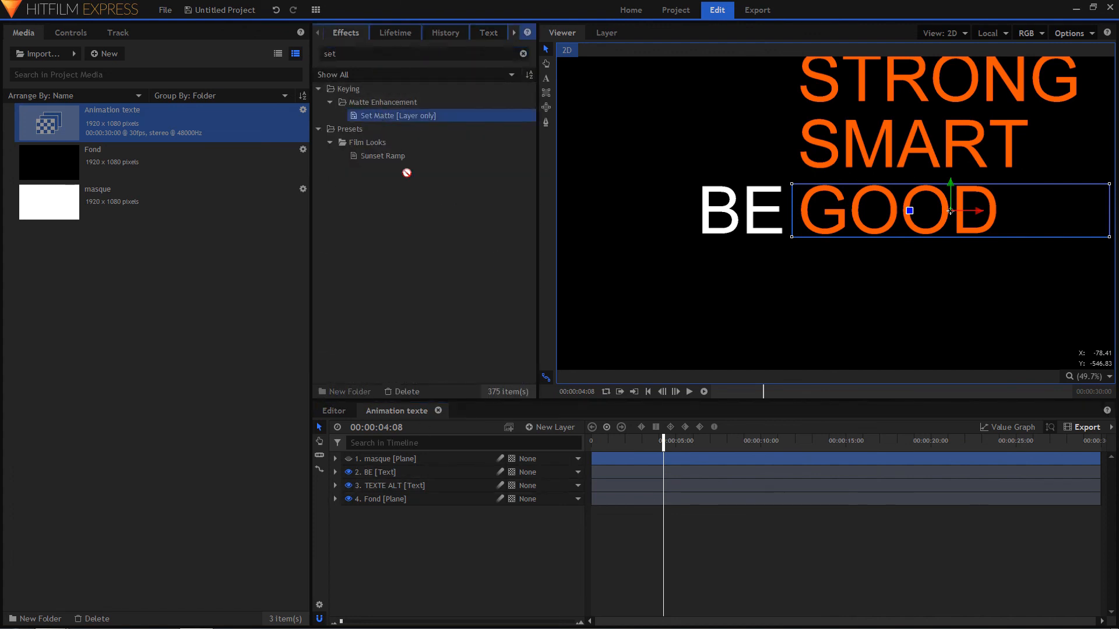
pyautogui.moveTo(388, 491); pyautogui.dragTo(384, 487)
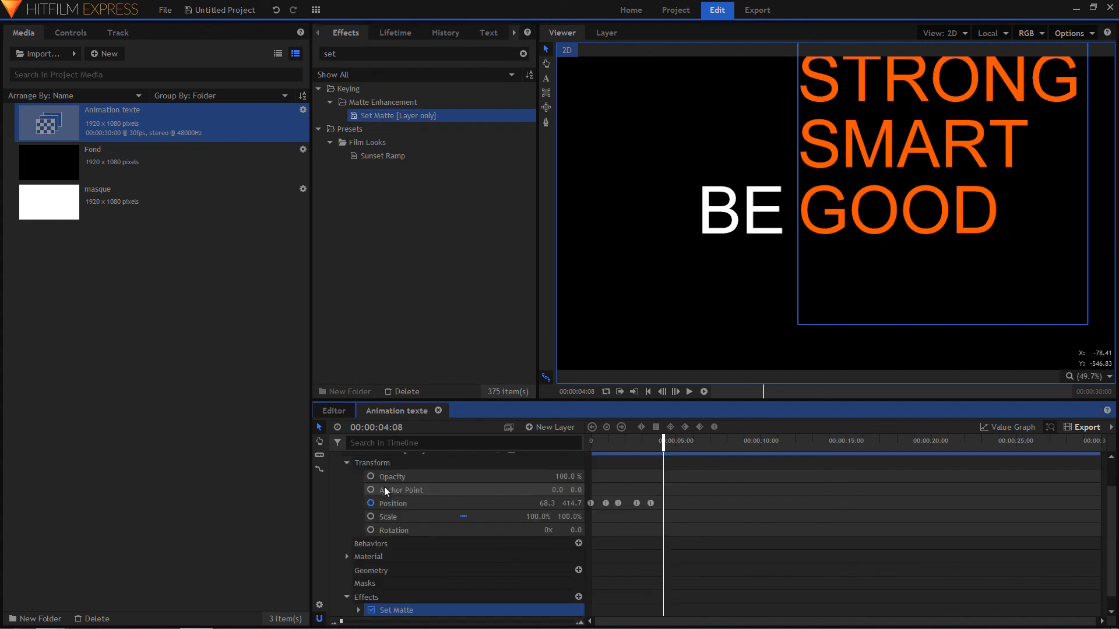
# Set the masque layer as the source layer of TEXTE ALT's Set Matte effect
pyautogui.scroll(-1, 445, 546)
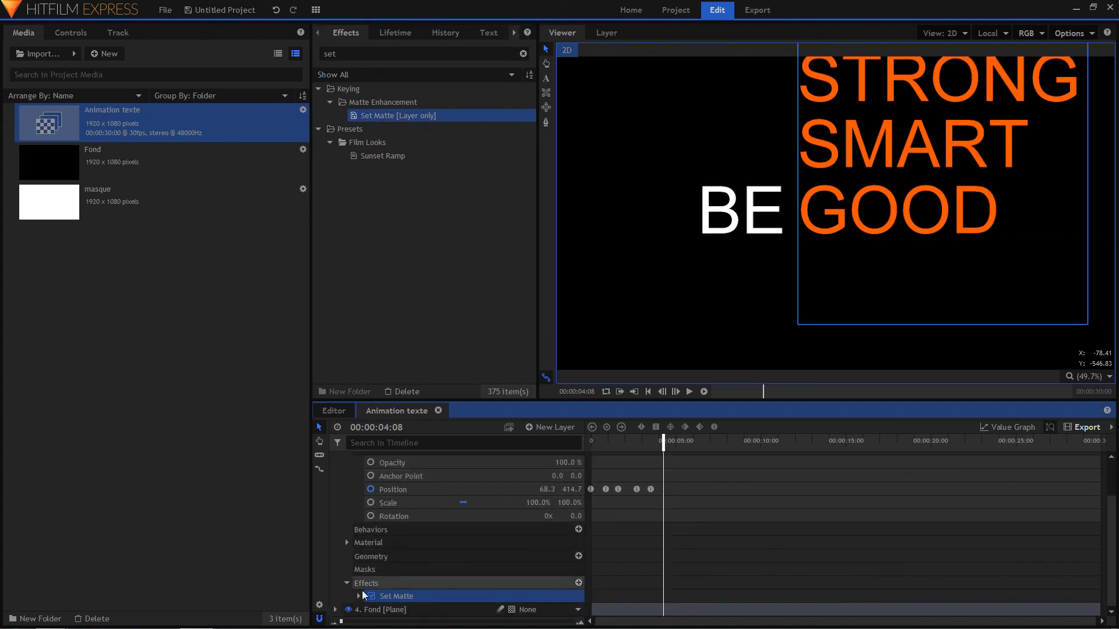
pyautogui.click(359, 597)
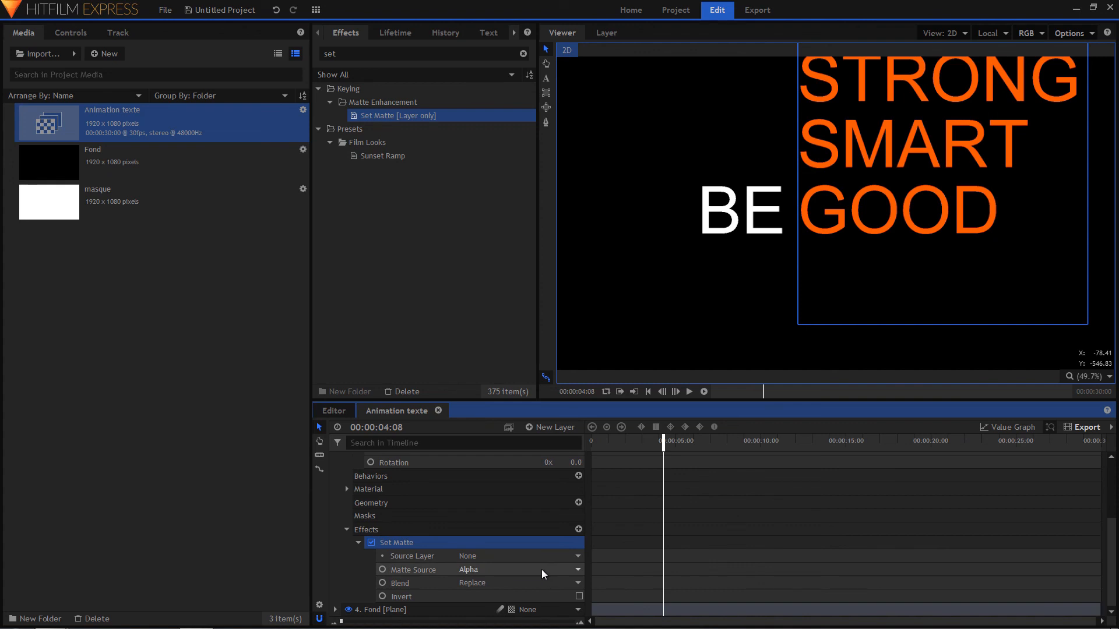
pyautogui.click(505, 558)
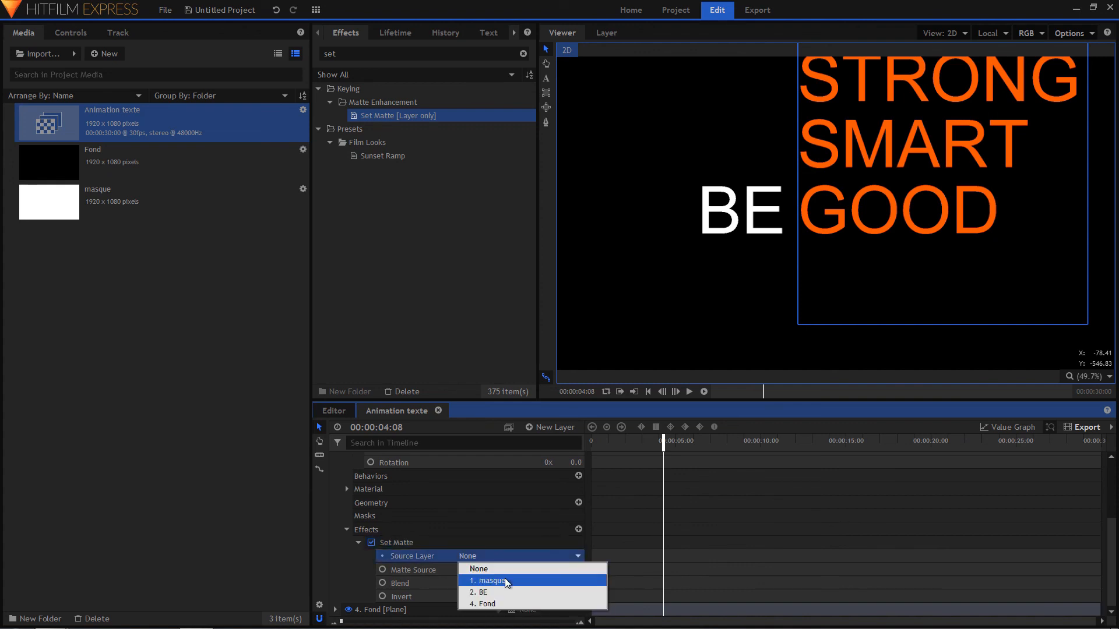
pyautogui.click(505, 581)
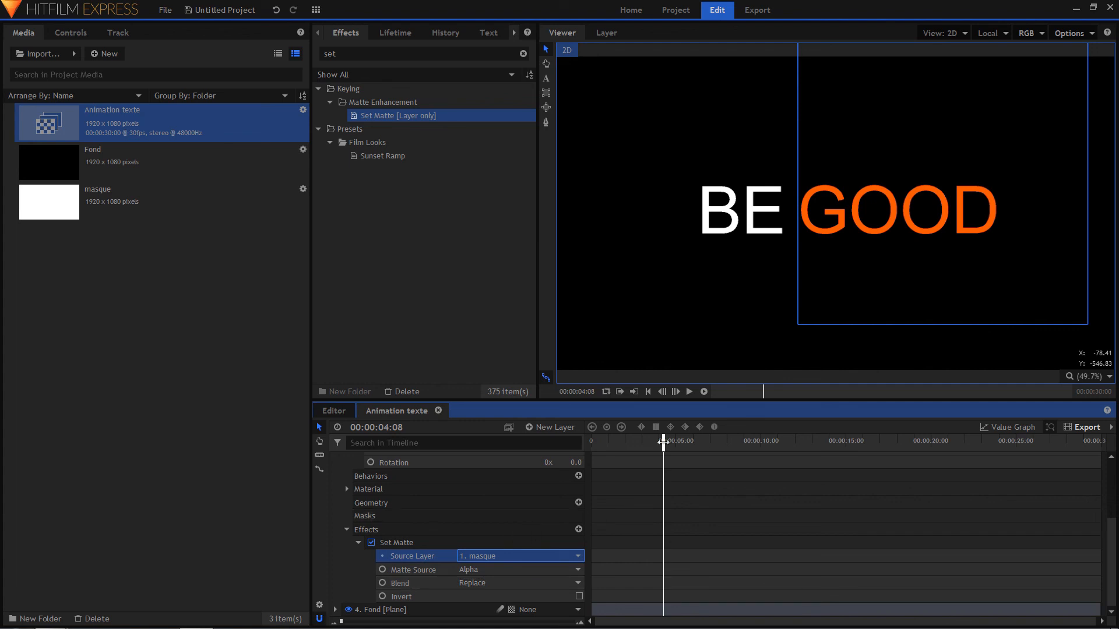
# Collapse and deselect the TEXTE ALT layer, and play the masked text animation from the start to check it
pyautogui.moveTo(667, 442); pyautogui.dragTo(606, 445)
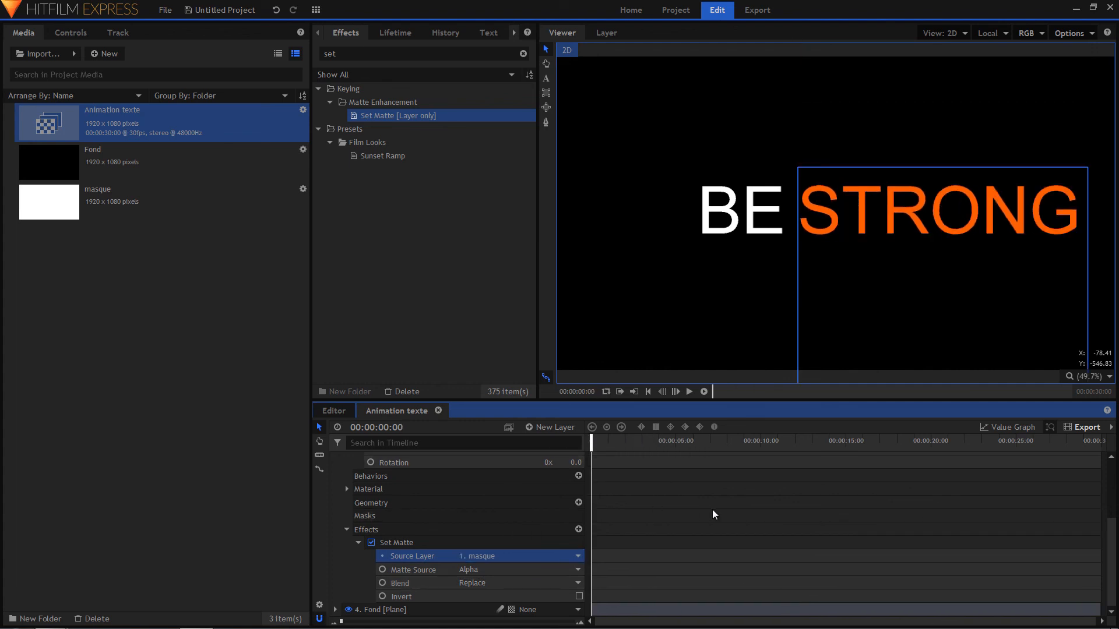
pyautogui.scroll(3, 417, 499)
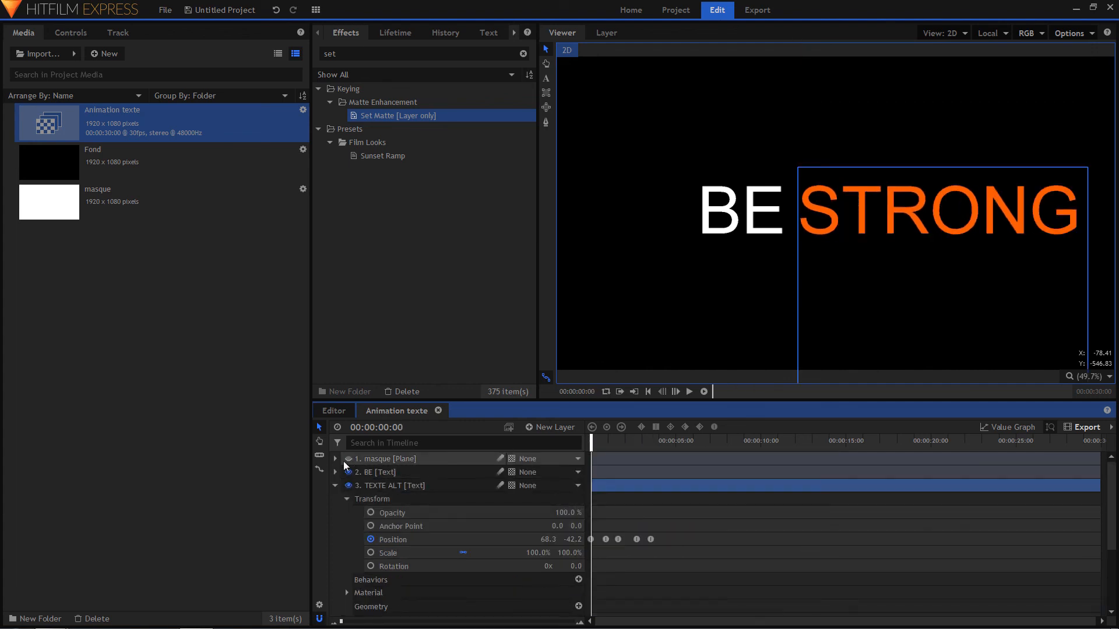
pyautogui.click(335, 484)
pyautogui.click(433, 586)
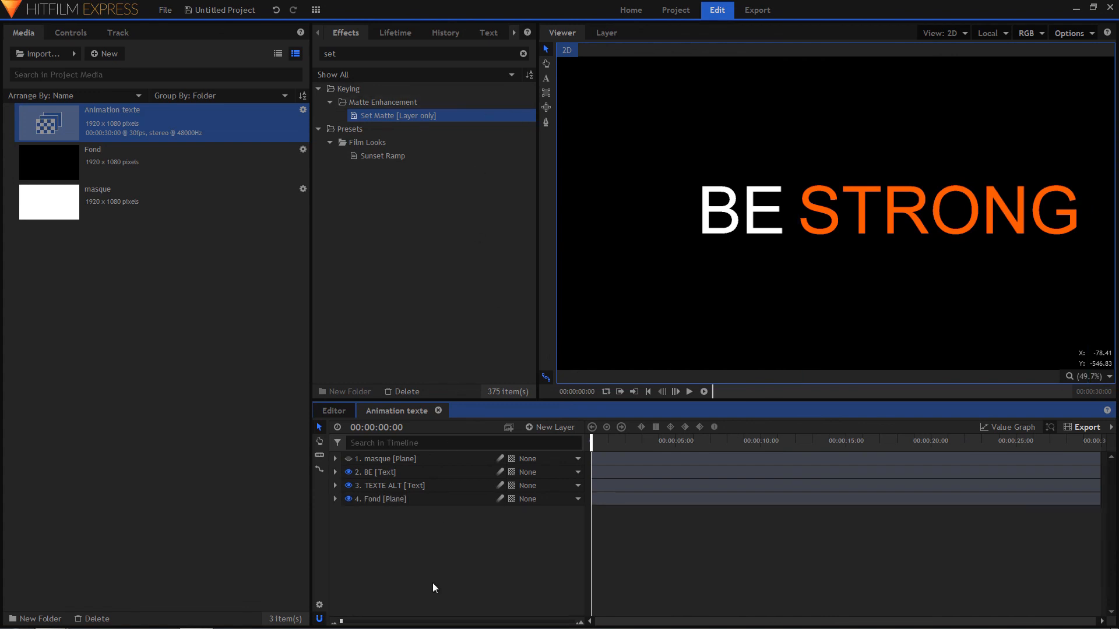
pyautogui.press('space')
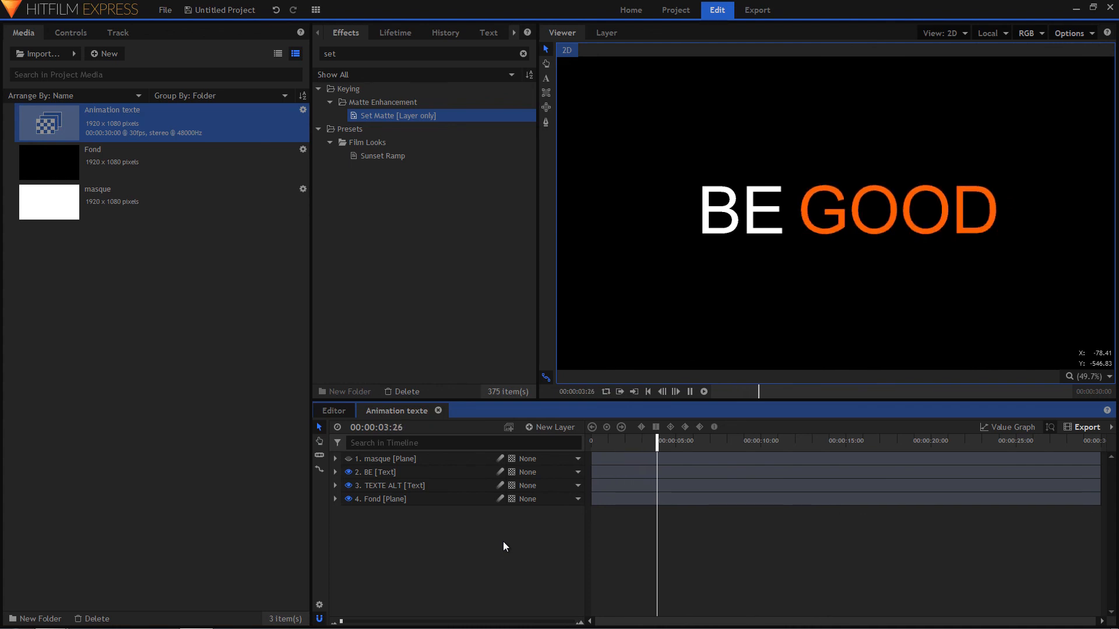
pyautogui.press('space')
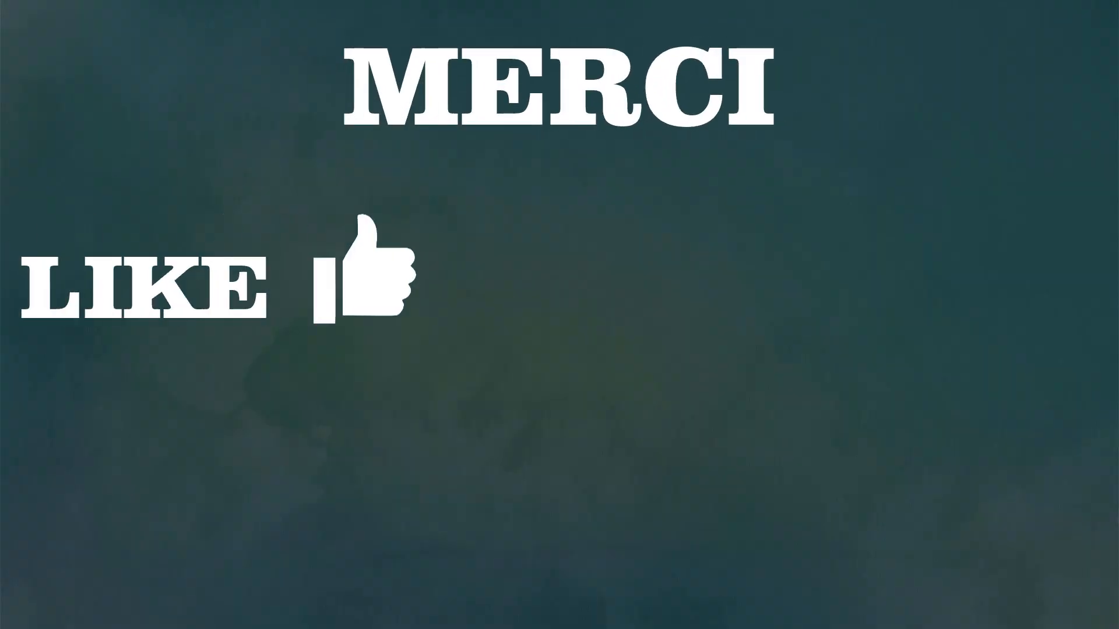